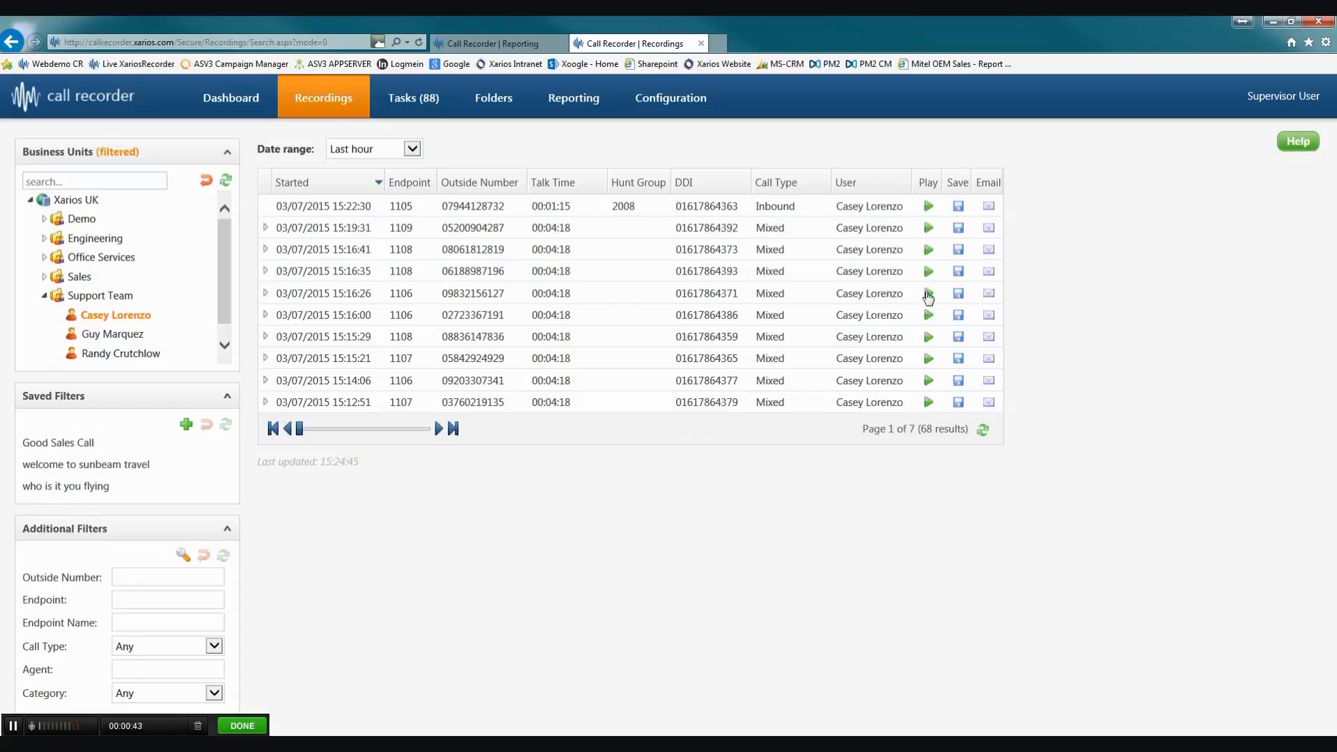
Open the recording started 03/07/2015 15:16:26 with its playback paused, and show its call scoring page.
click(929, 296)
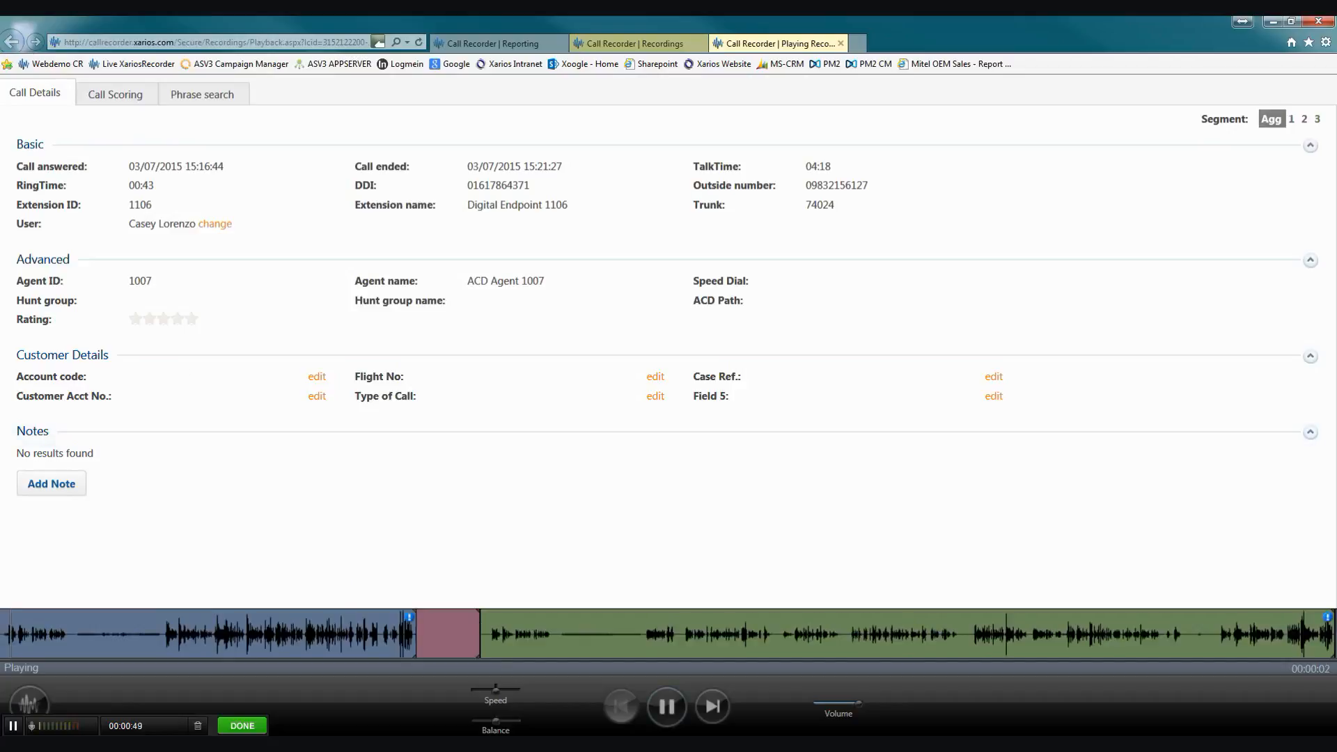
click(666, 707)
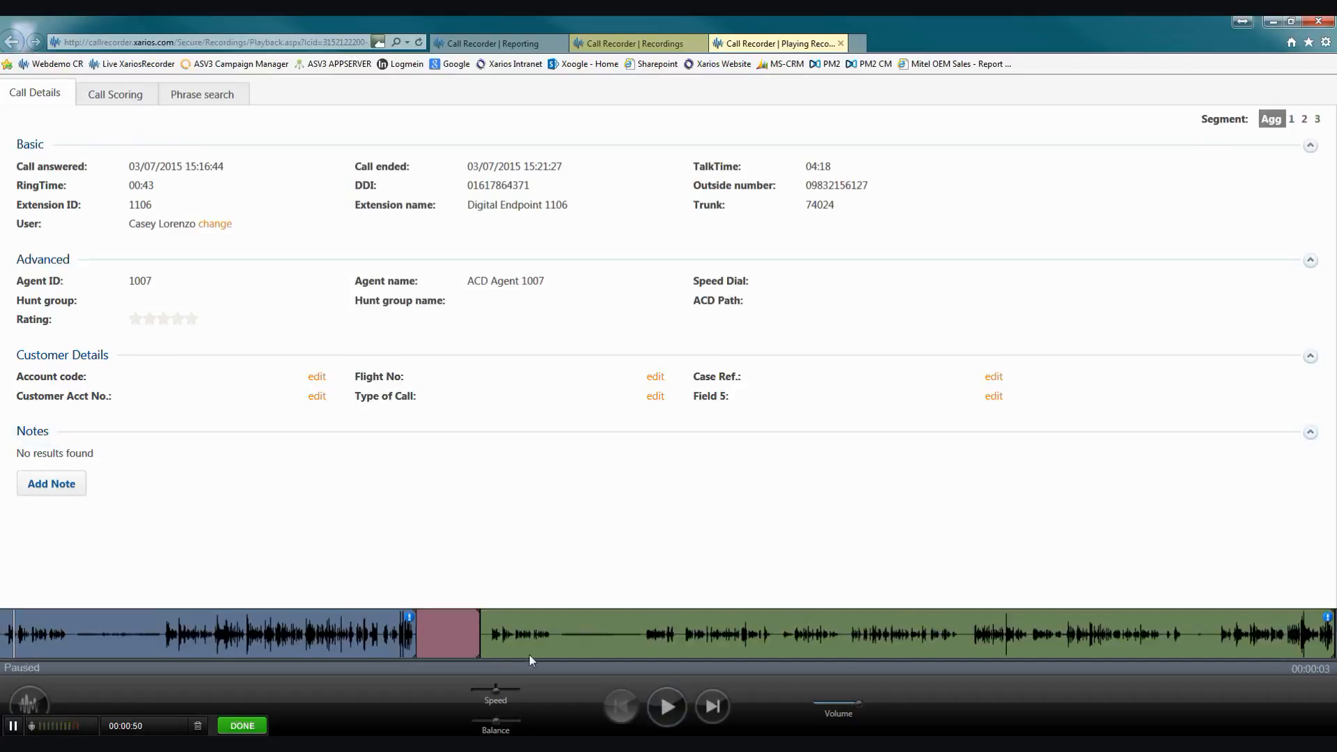
click(126, 98)
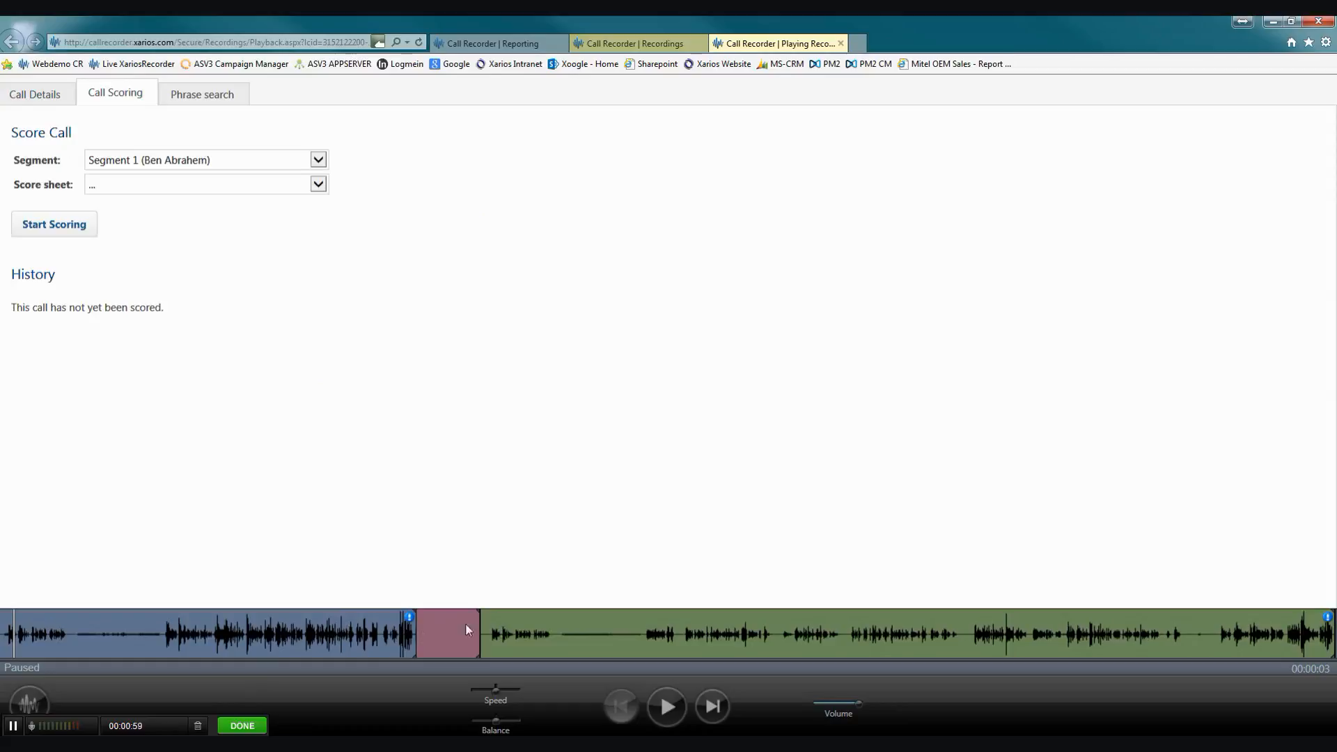
Start scoring Segment 3 of the call with the Support score sheet.
click(317, 161)
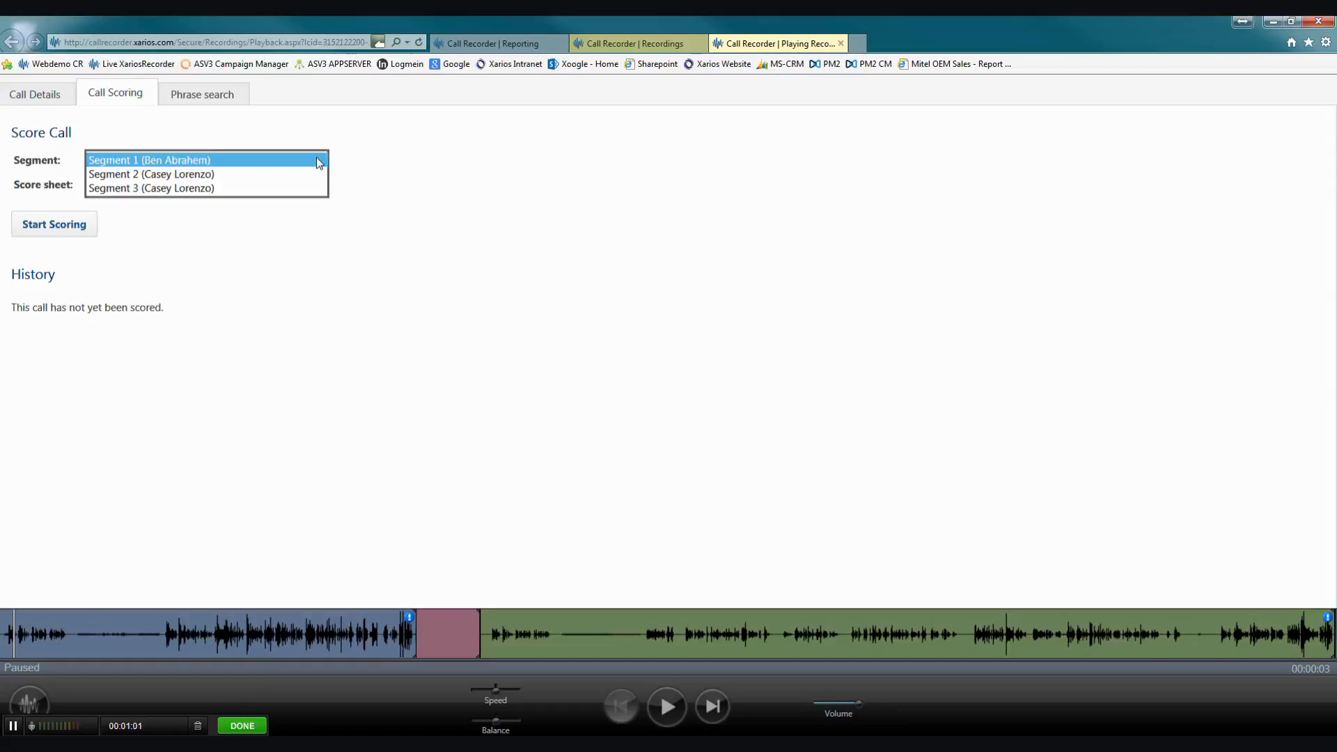
click(285, 186)
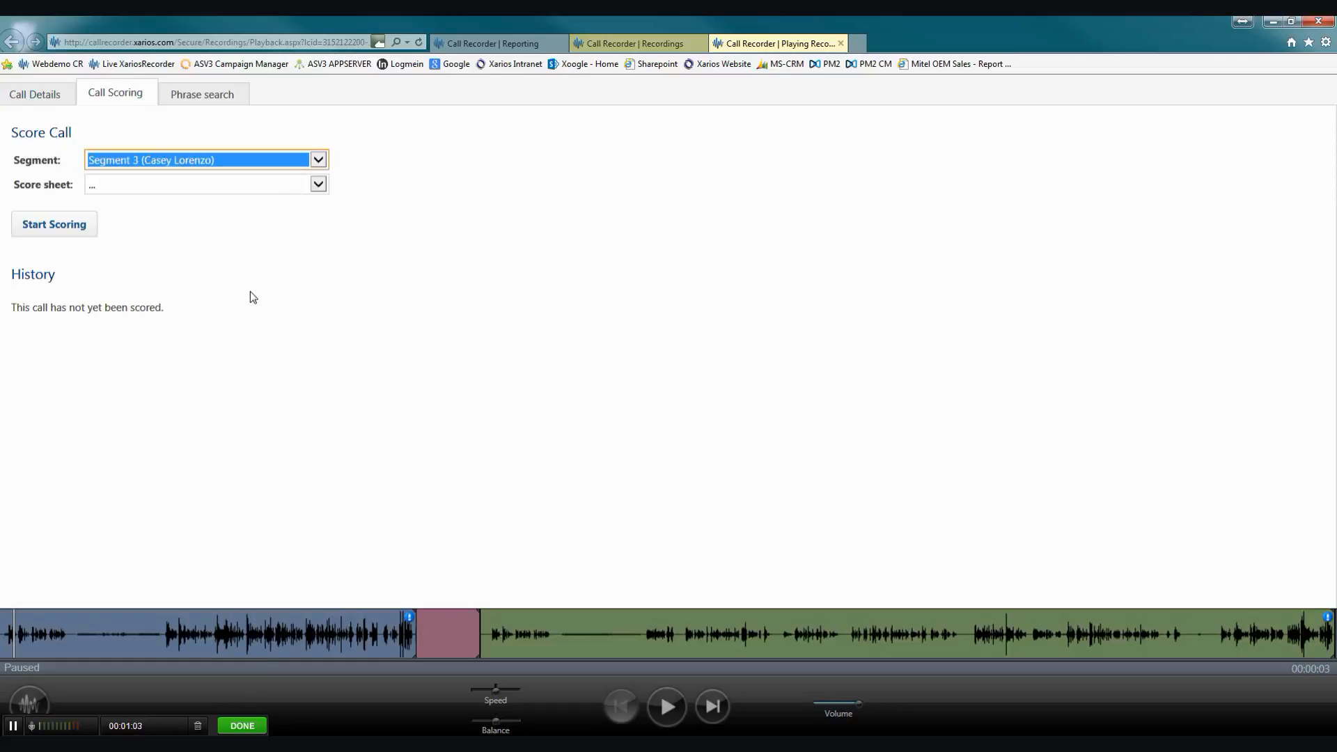
click(317, 184)
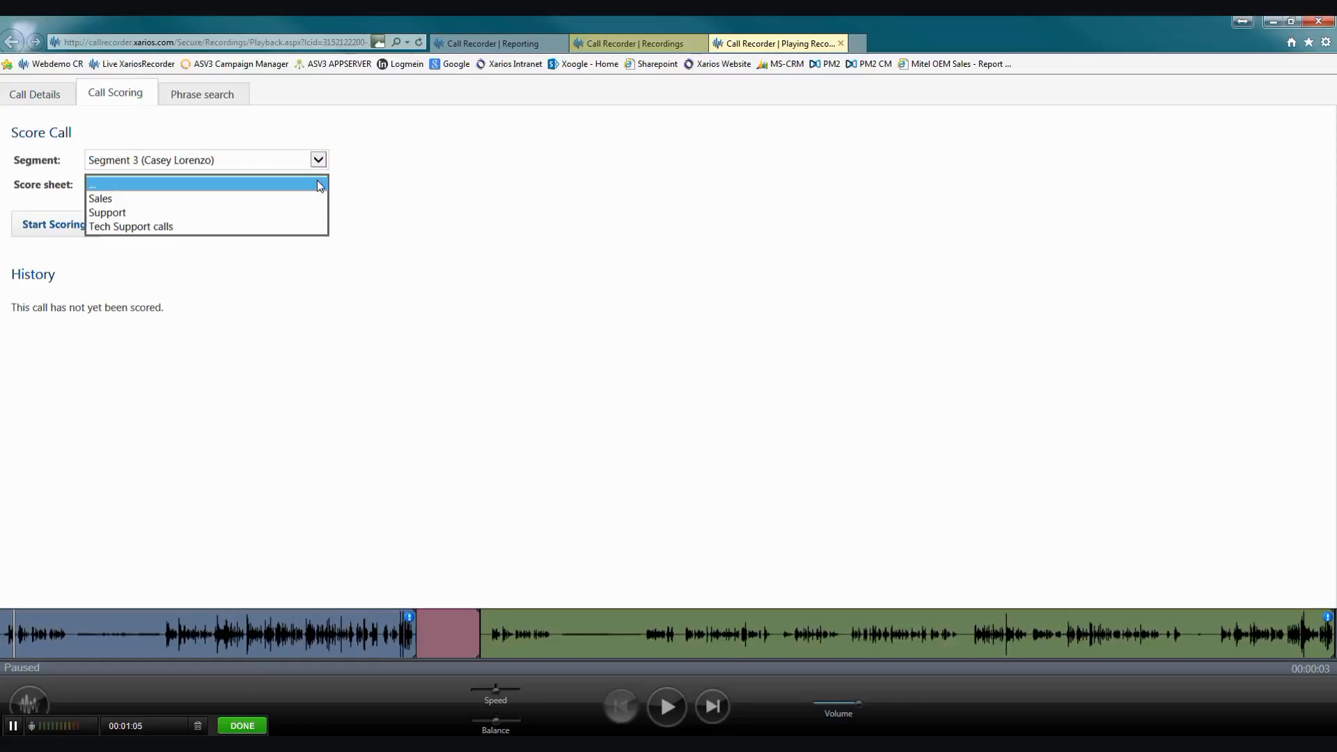
click(295, 212)
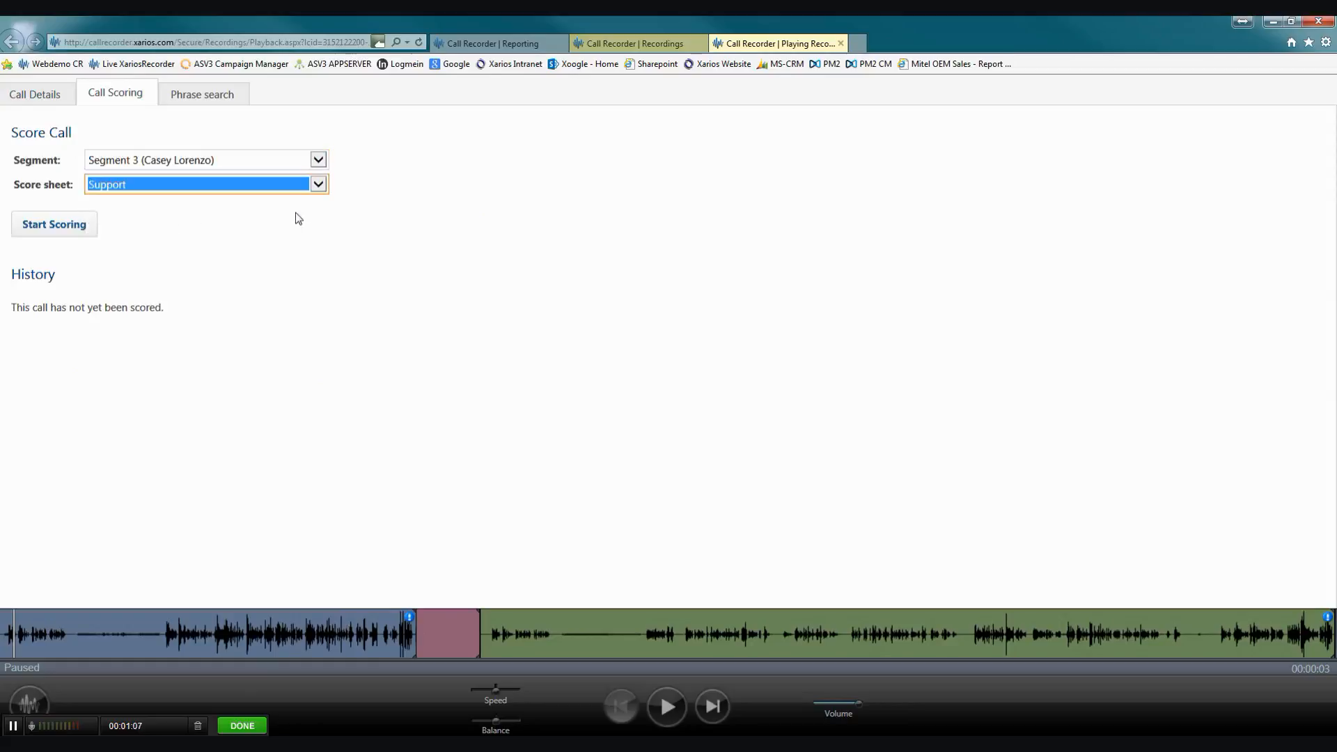
click(265, 288)
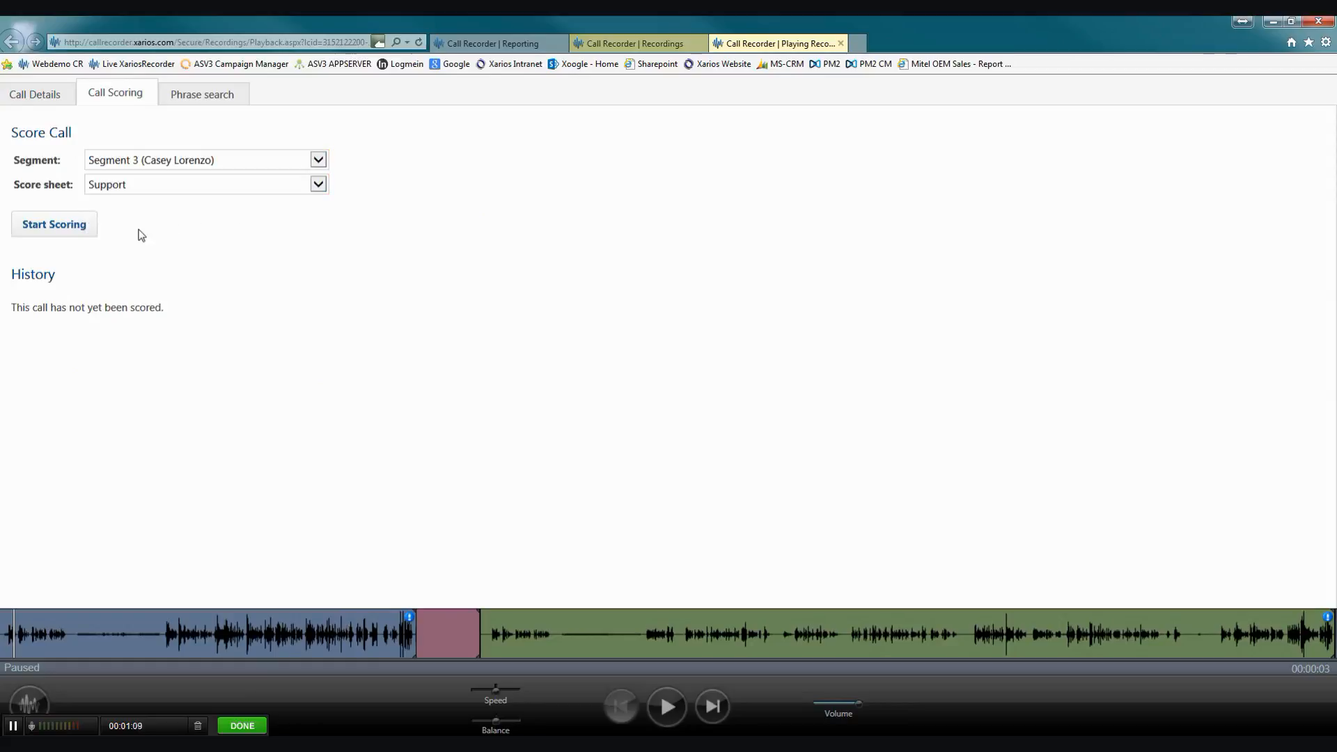
click(319, 185)
click(318, 185)
click(290, 306)
click(71, 232)
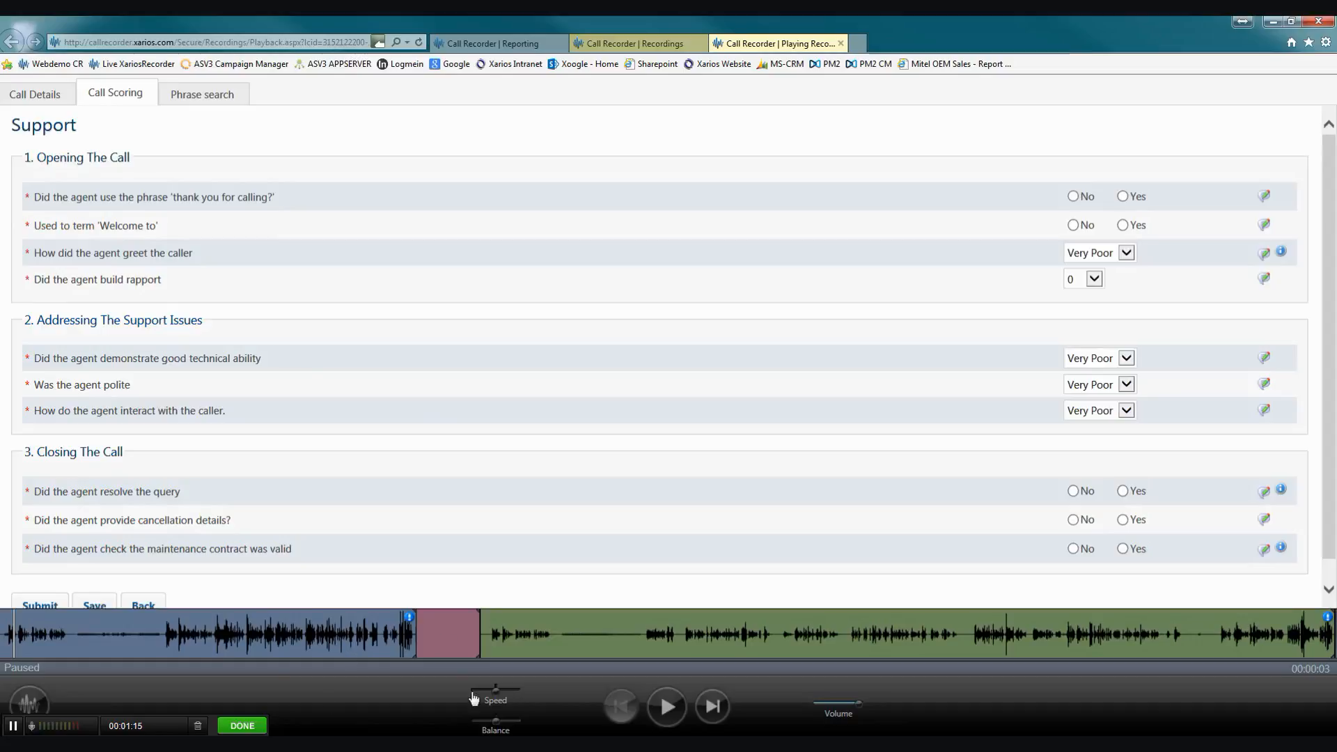
Play the call at reduced volume while scoring Opening The Call as Yes, Yes, Average and 15, and pause playback.
click(666, 707)
drag(842, 709, 825, 707)
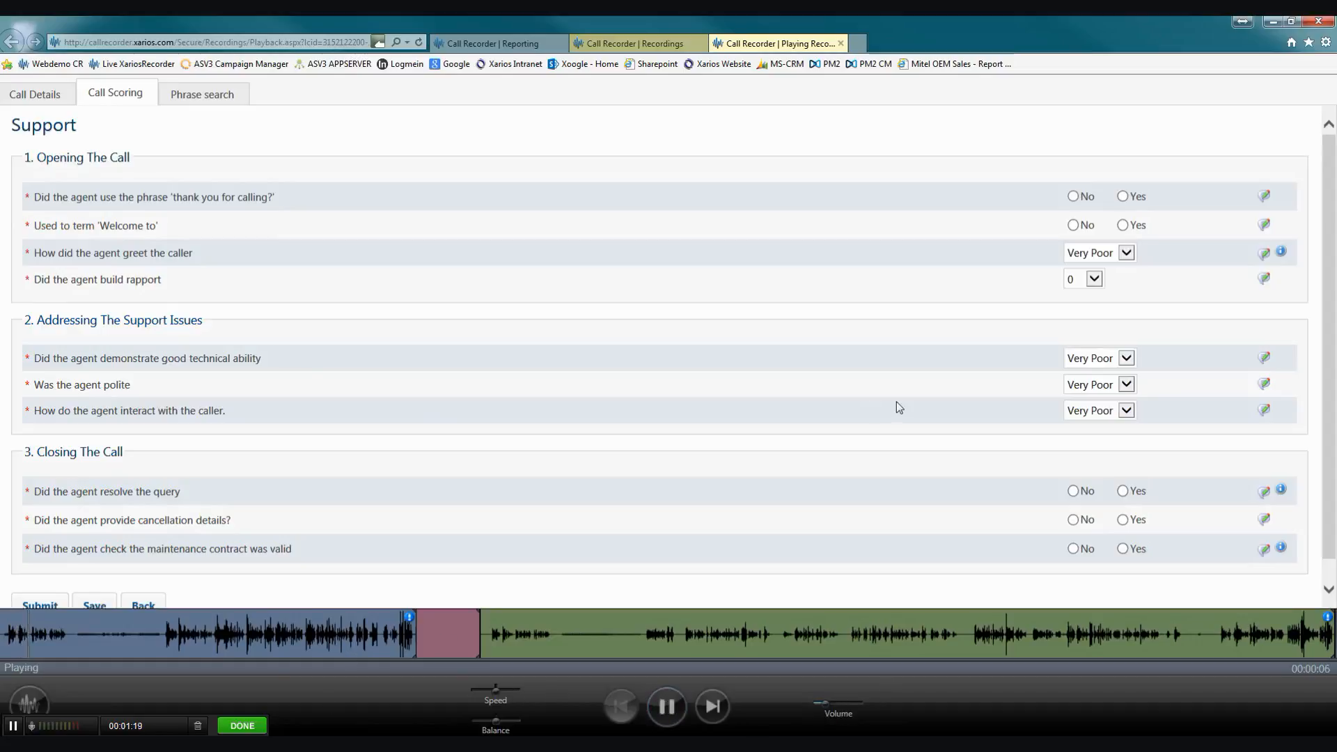
click(1123, 196)
click(1123, 225)
click(1128, 253)
click(1107, 280)
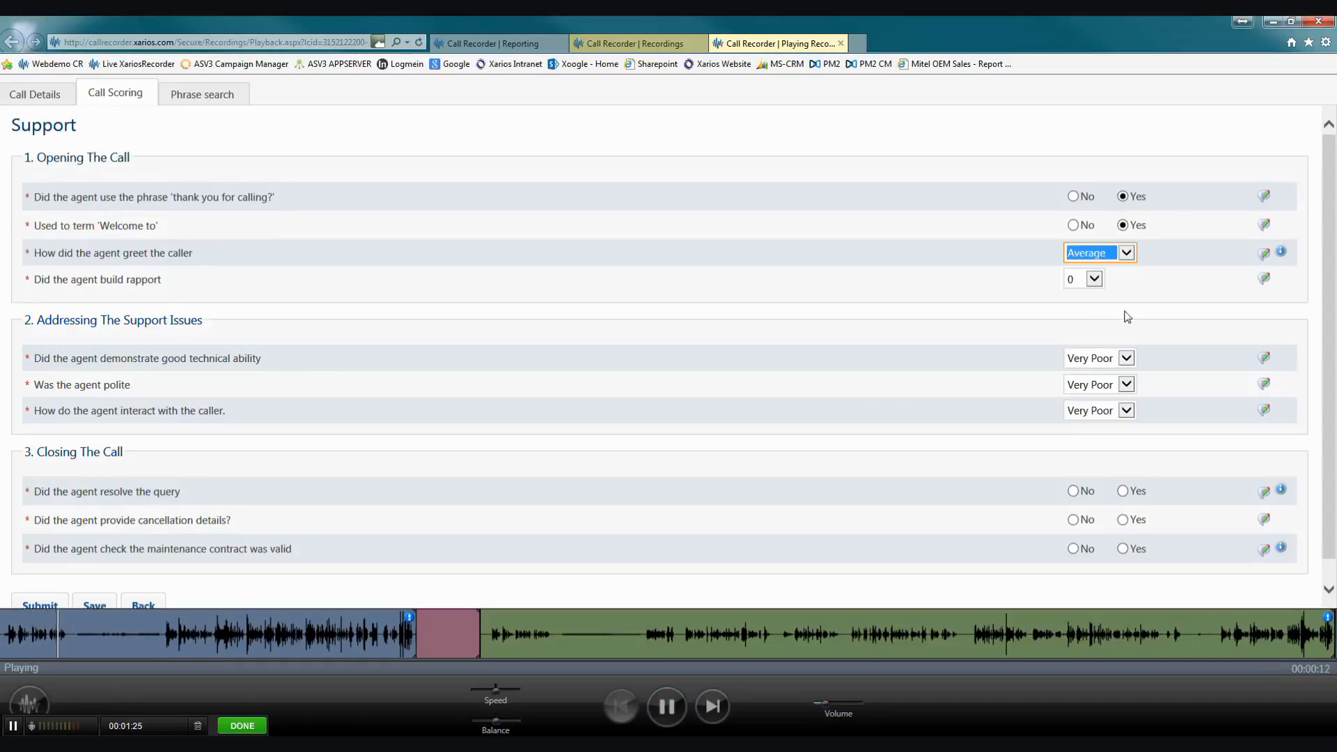
click(1097, 280)
click(1078, 487)
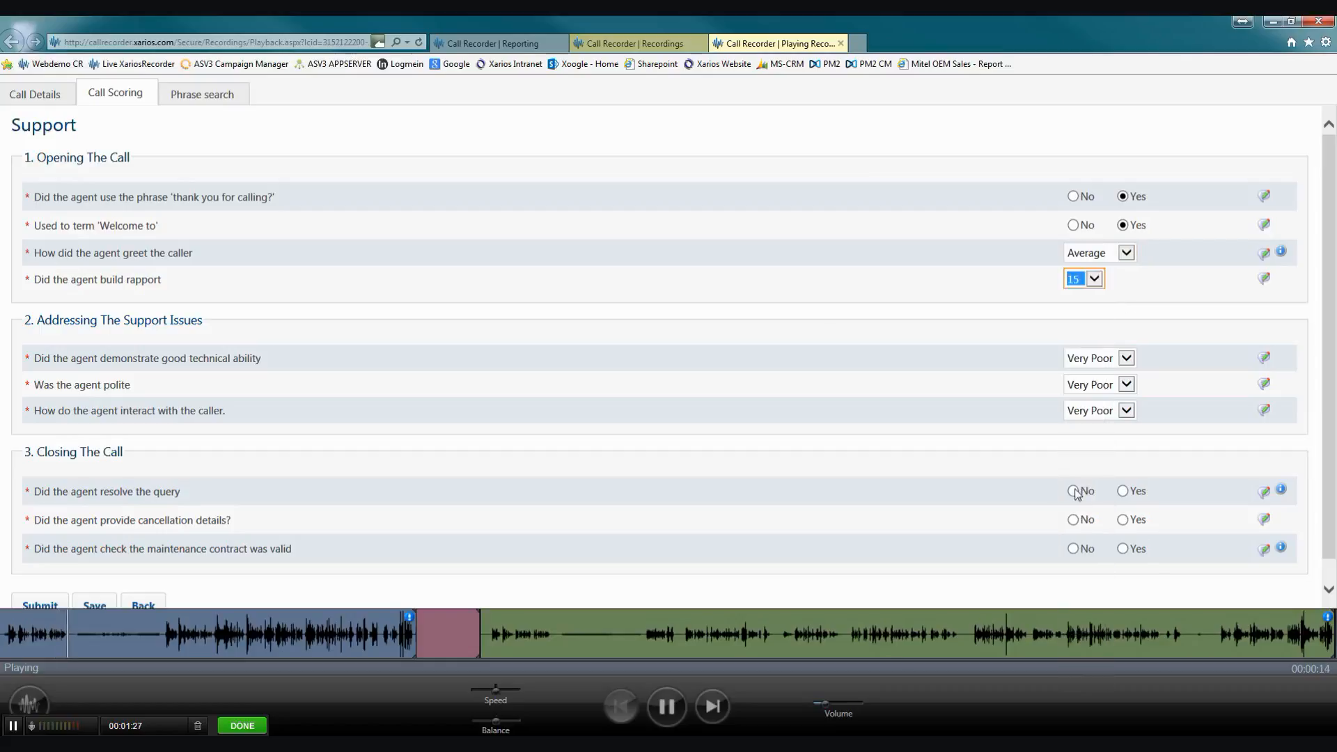
click(665, 717)
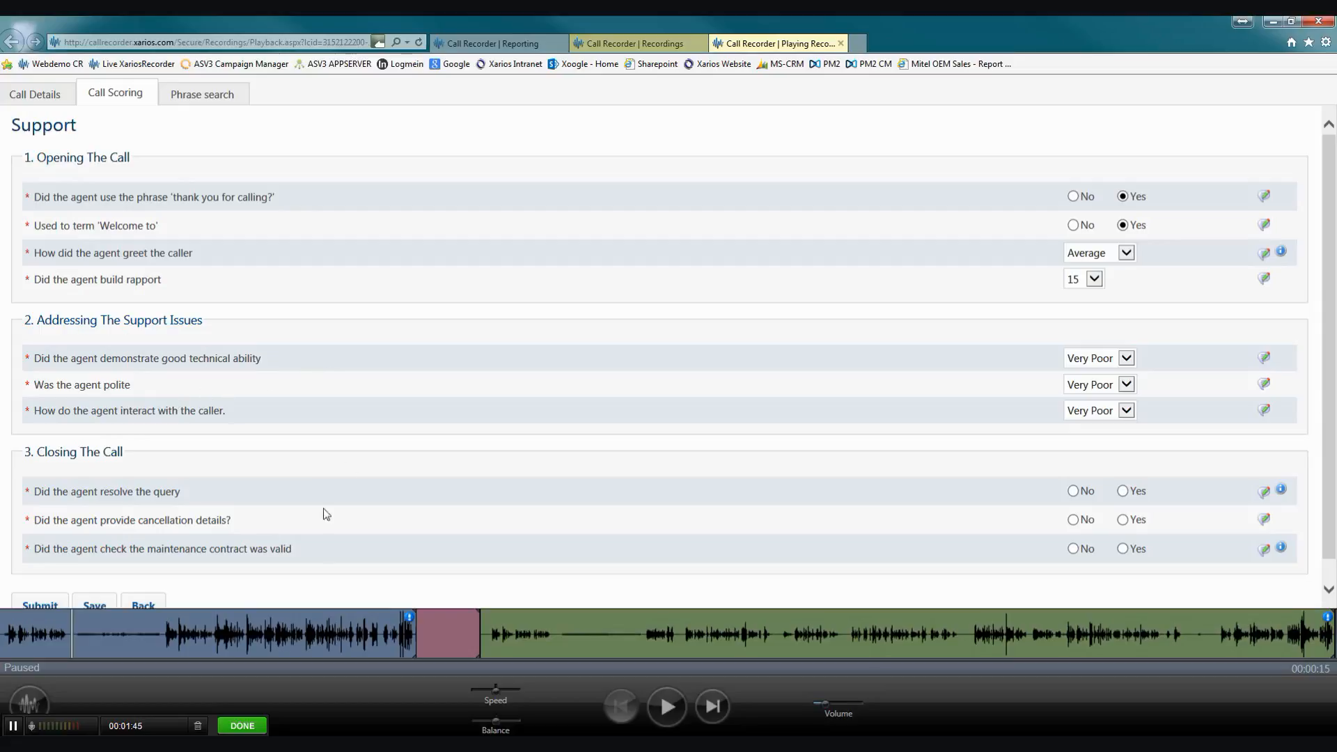
Rate the support issues section Good for technical ability, Average for politeness and Good for interaction with the caller.
click(1126, 358)
click(1109, 401)
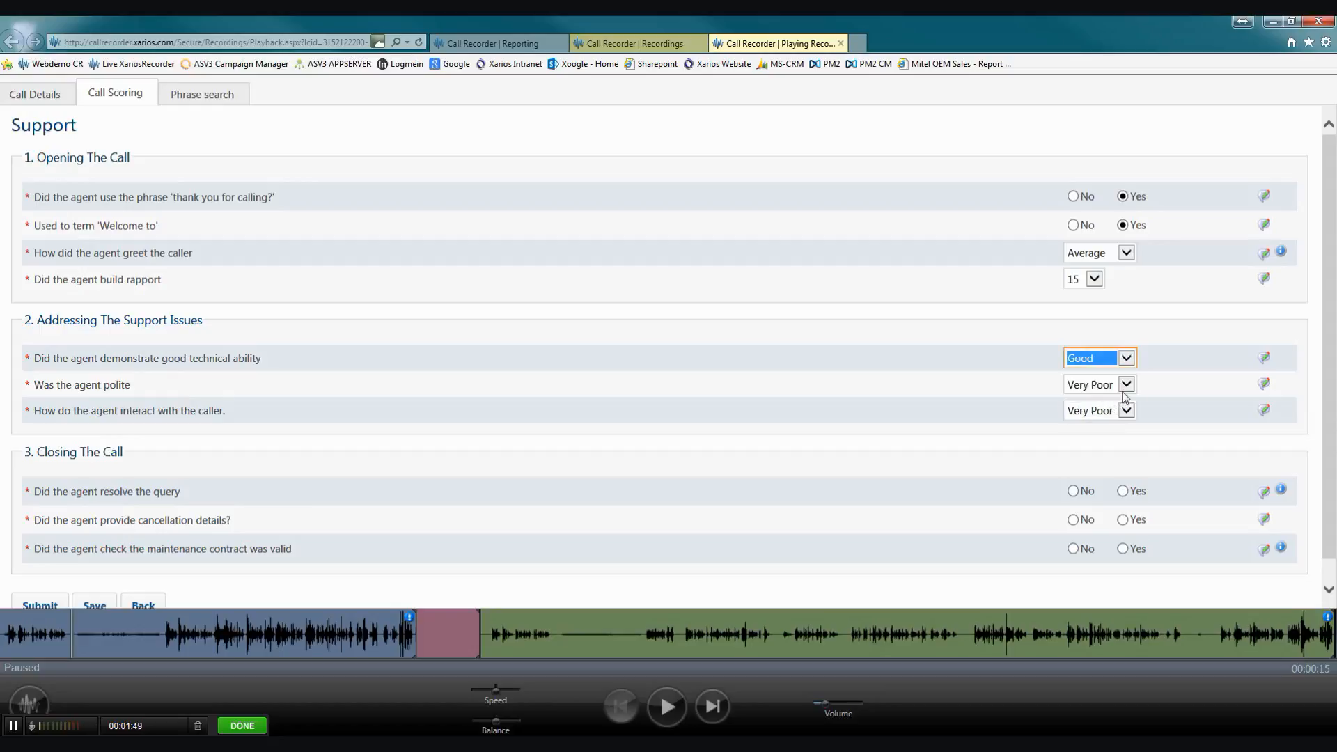
click(1118, 385)
click(1100, 418)
click(1126, 411)
click(1106, 465)
Set the score for whether the agent built rapport to 72.
click(1097, 280)
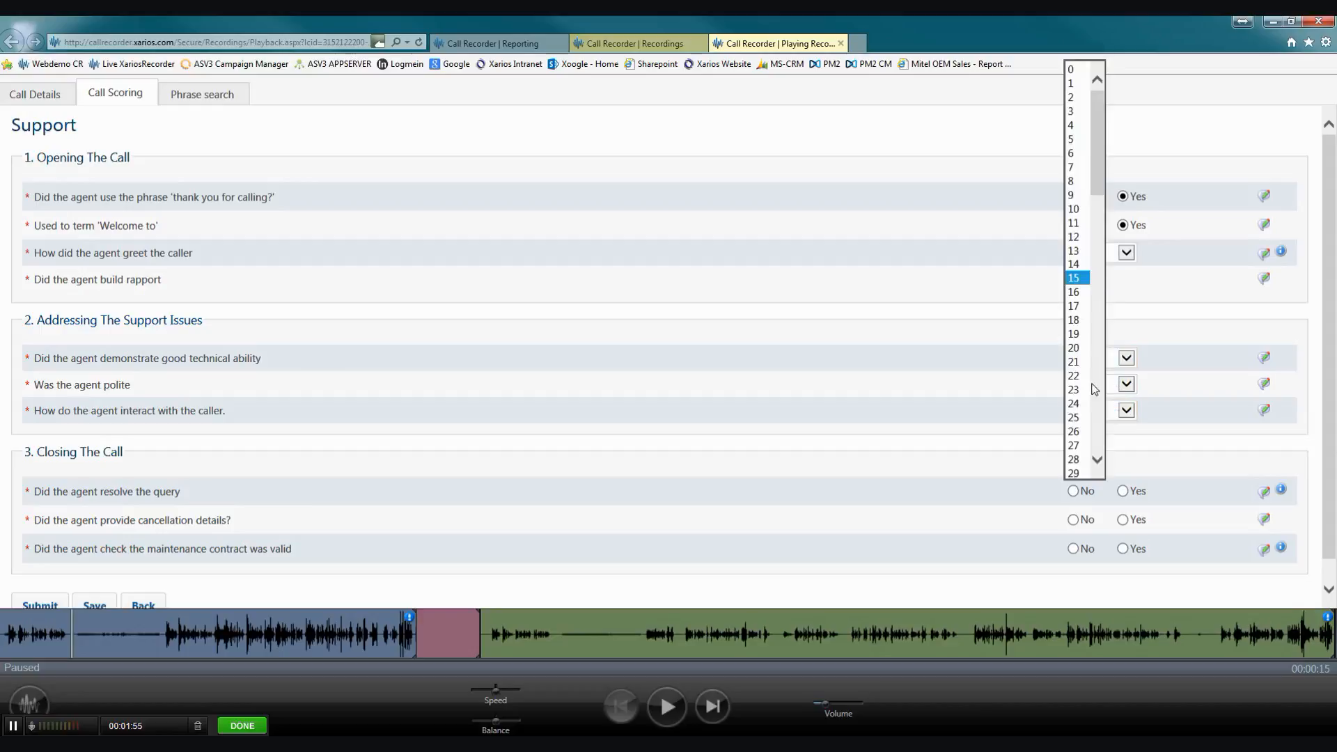
scroll(1080, 405, down, 10)
click(1083, 411)
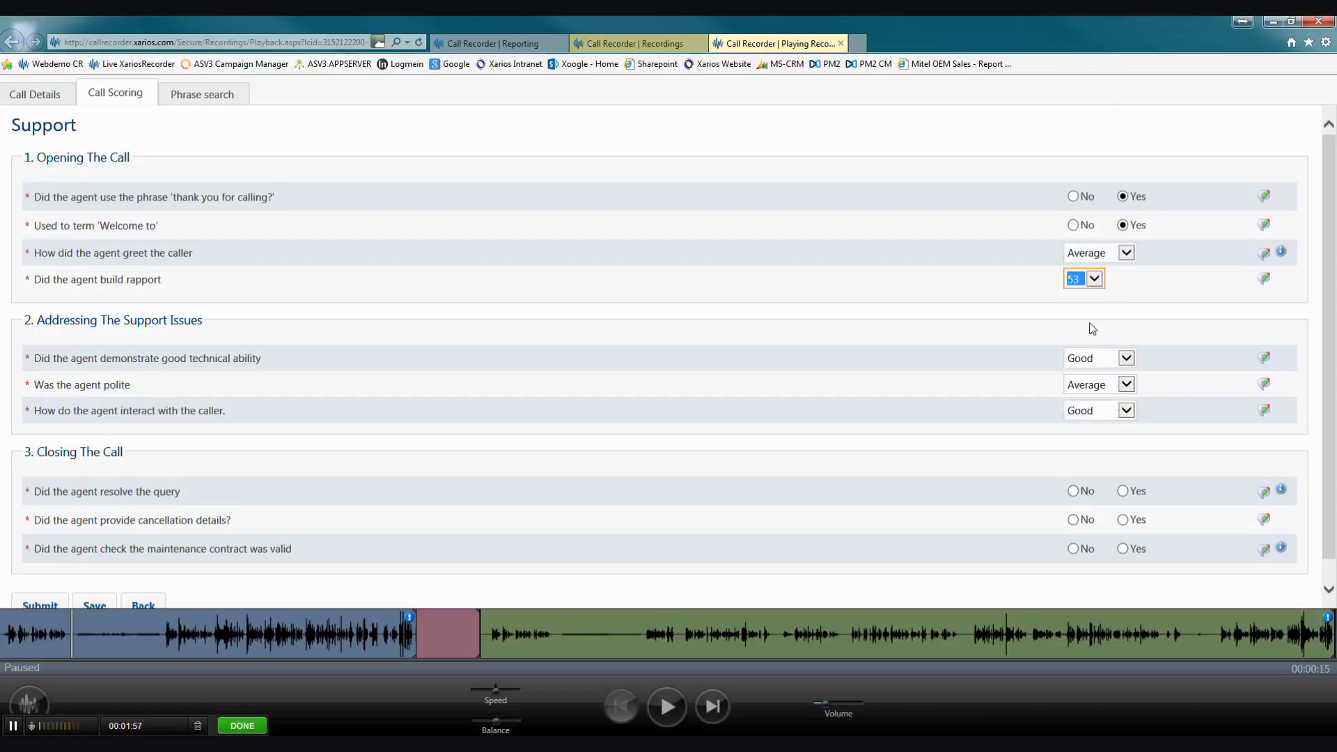
click(1095, 280)
scroll(1092, 380, down, 10)
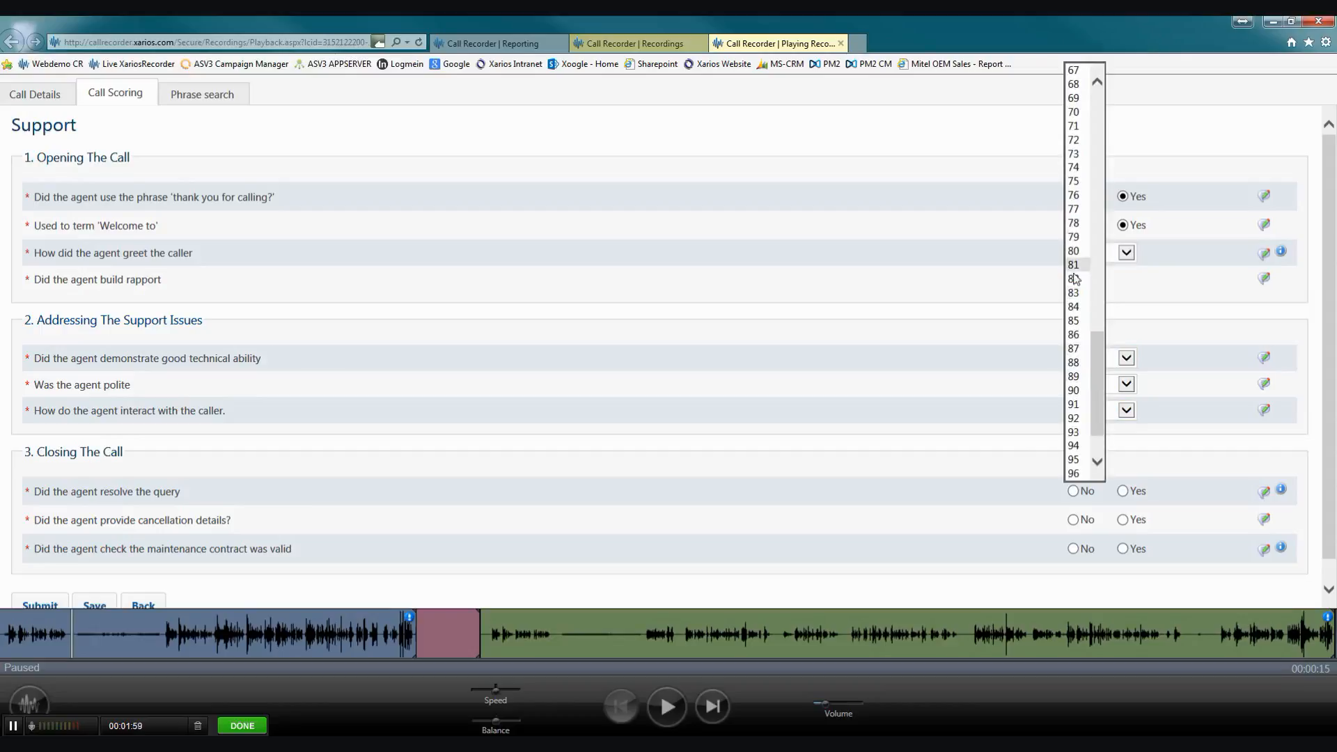
click(1076, 140)
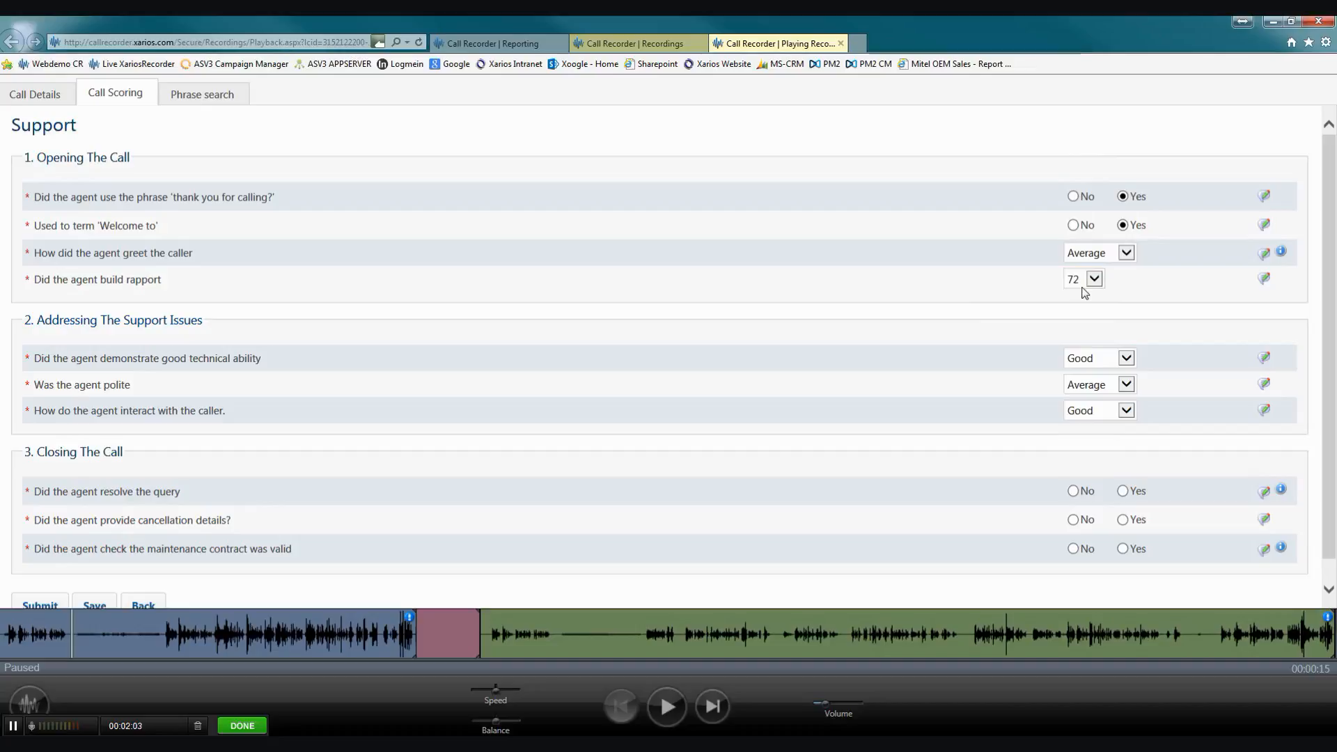
View the rating options and the guidance note for how the agent greeted the caller, and close both.
click(1126, 255)
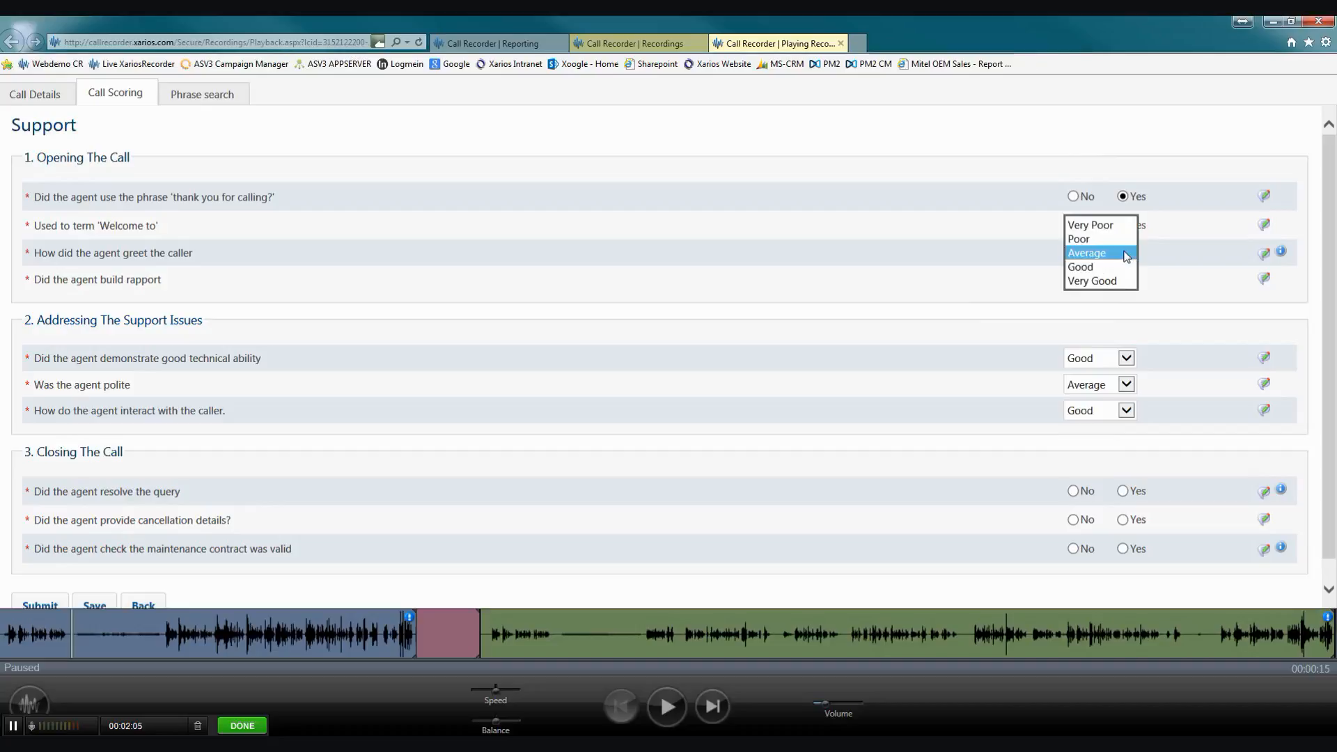
click(1187, 258)
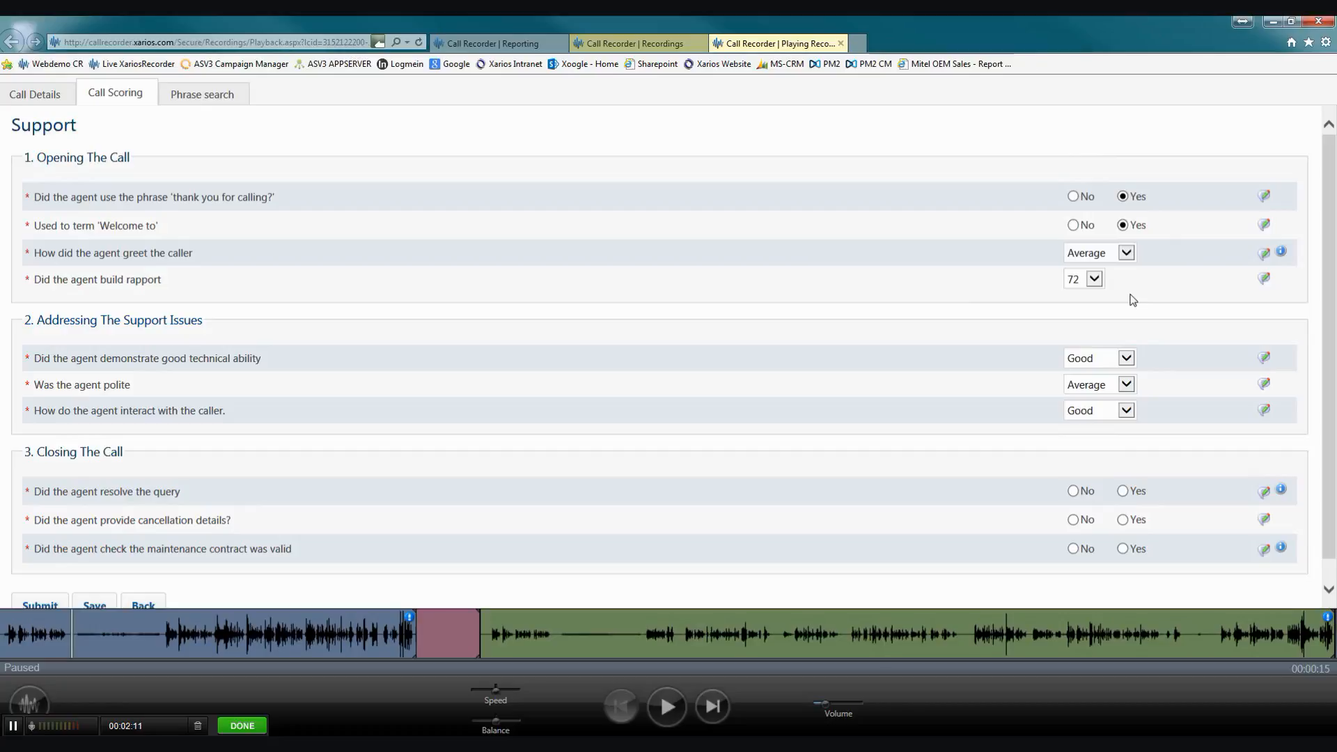
click(1280, 253)
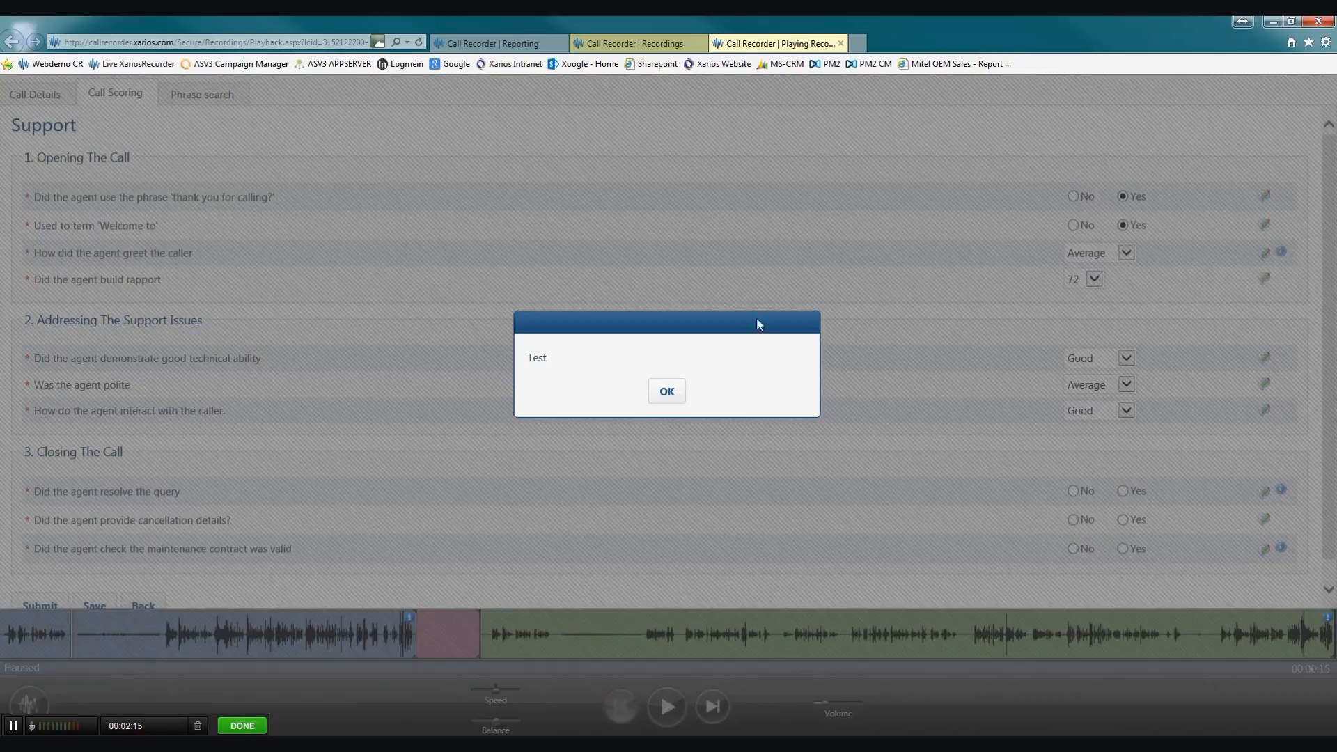
click(674, 394)
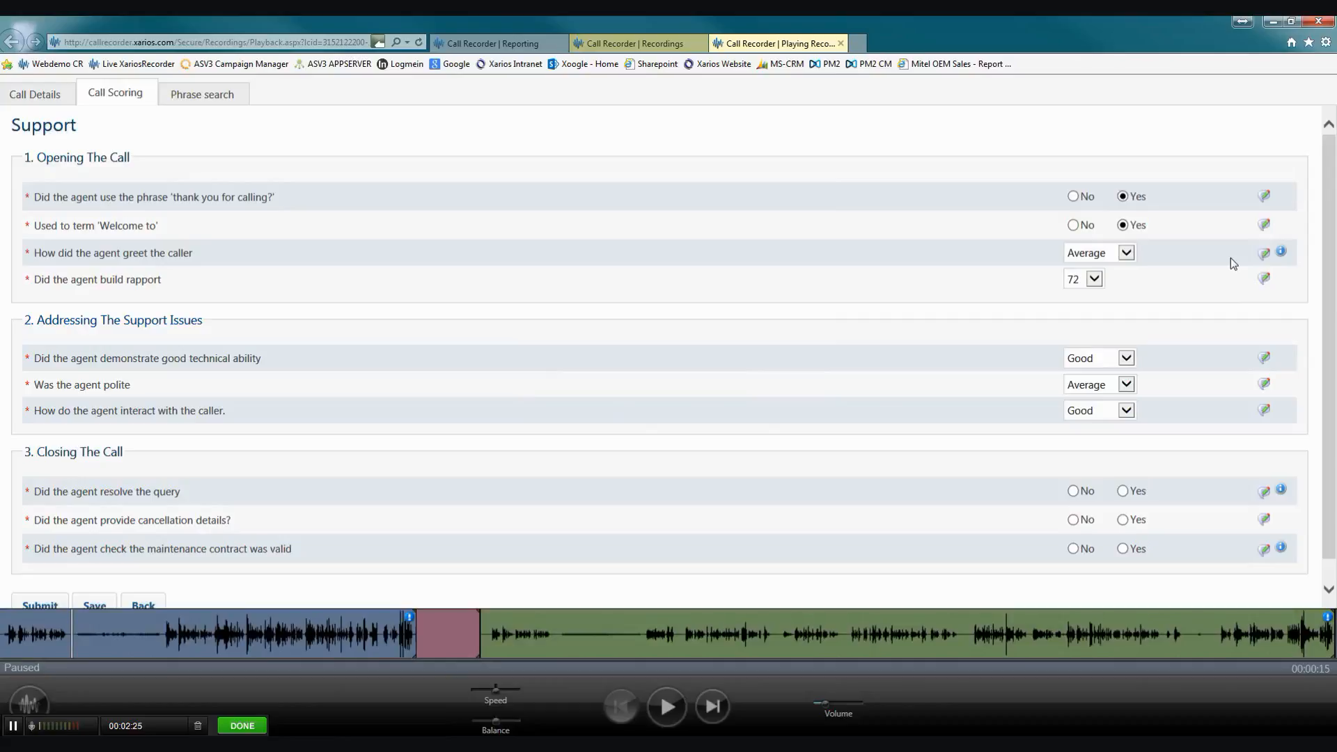
Answer Yes to all three Closing The Call questions and submit the score sheet.
scroll(1201, 353, down, 1)
scroll(1195, 376, up, 1)
click(1123, 491)
click(1123, 520)
click(1123, 549)
scroll(499, 534, down, 1)
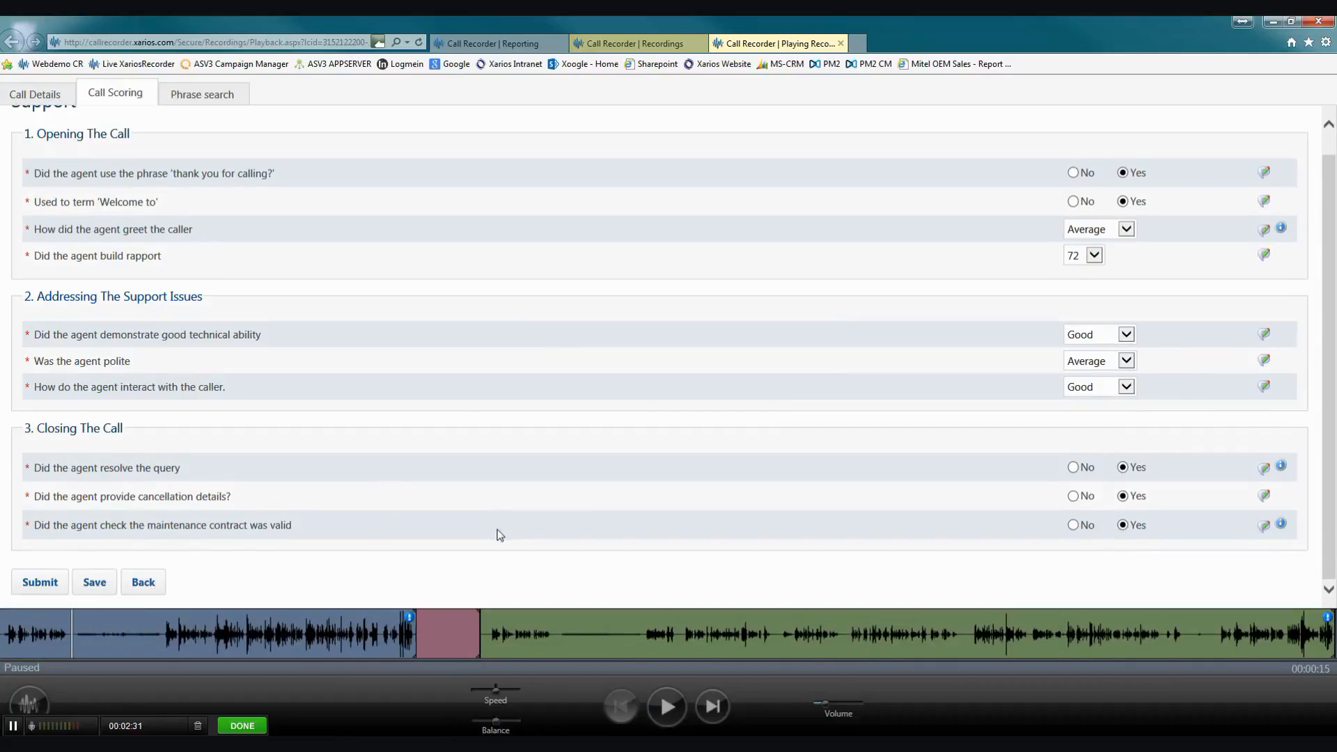
click(42, 582)
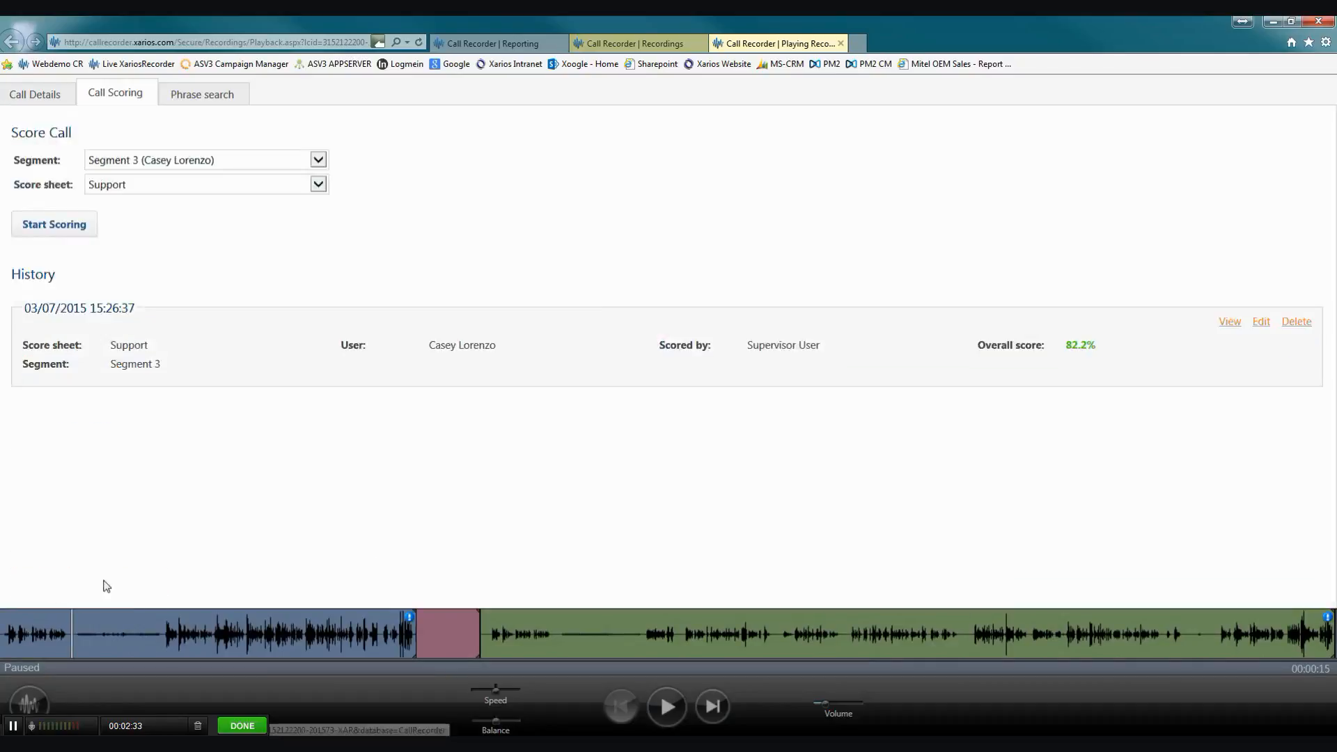
Open the submitted Support score for editing and return to the scoring history without changing it.
click(662, 419)
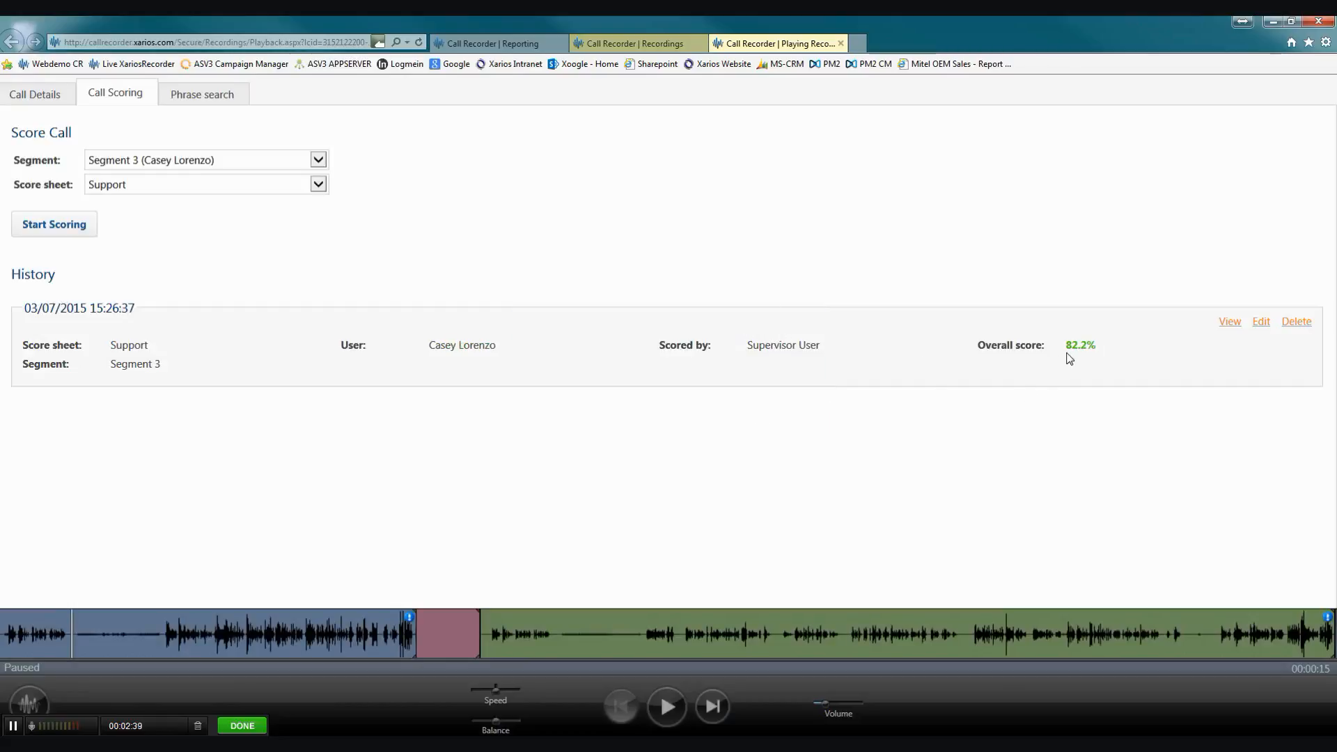
click(1261, 321)
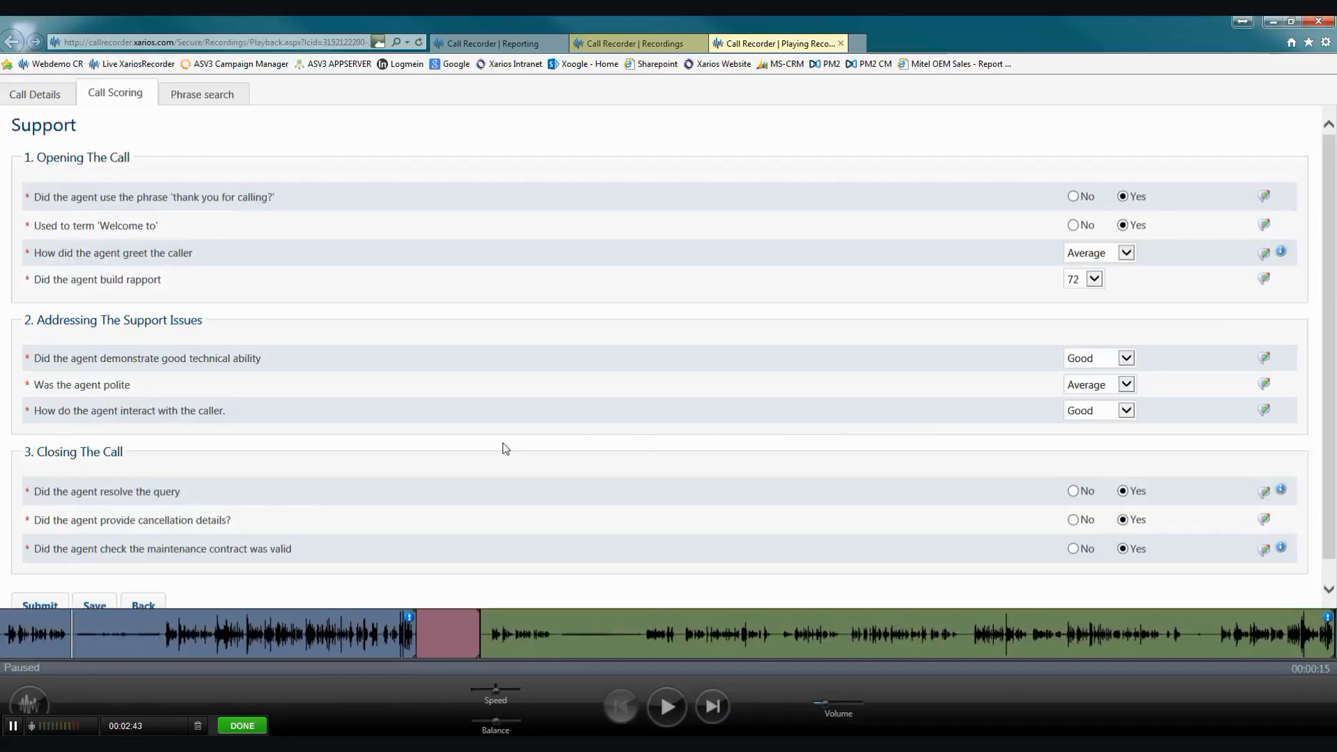
click(149, 607)
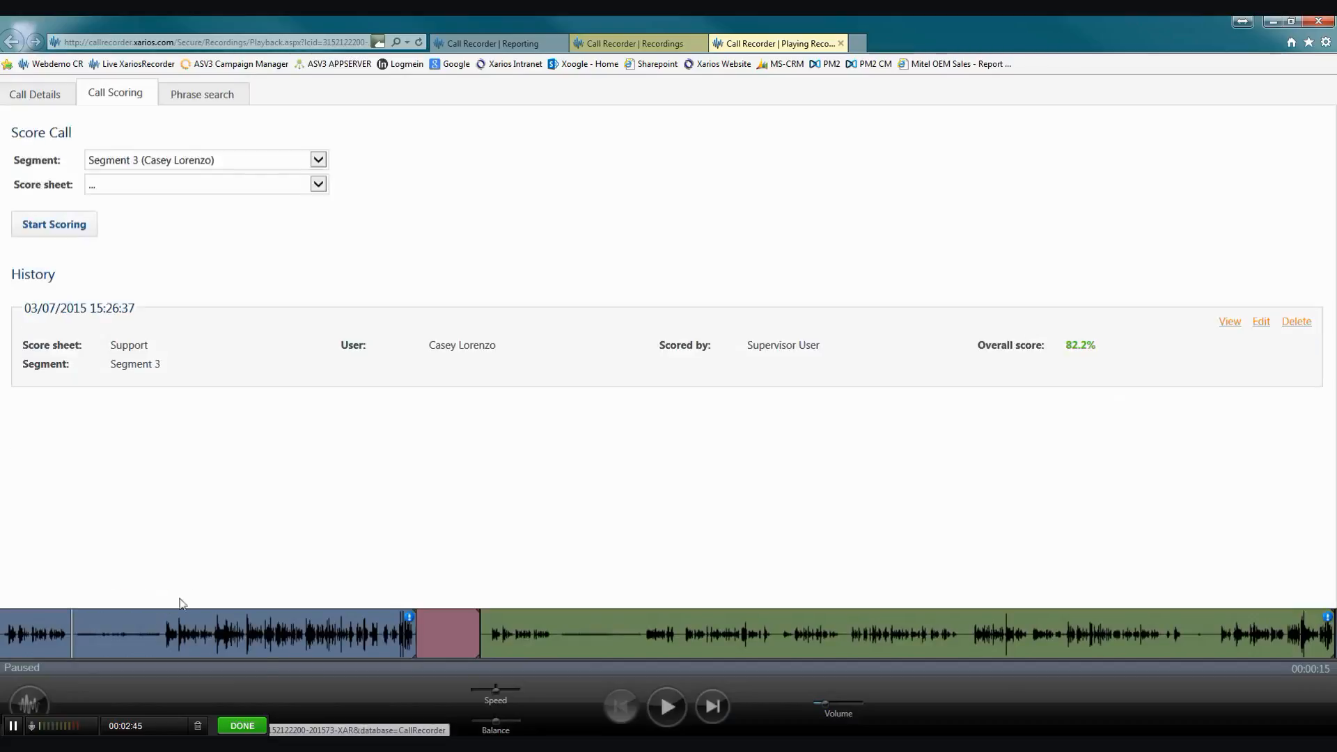
Add a comment beginning "Overall good call but be more" to the submitted Support scores, and view the score details again.
click(1230, 324)
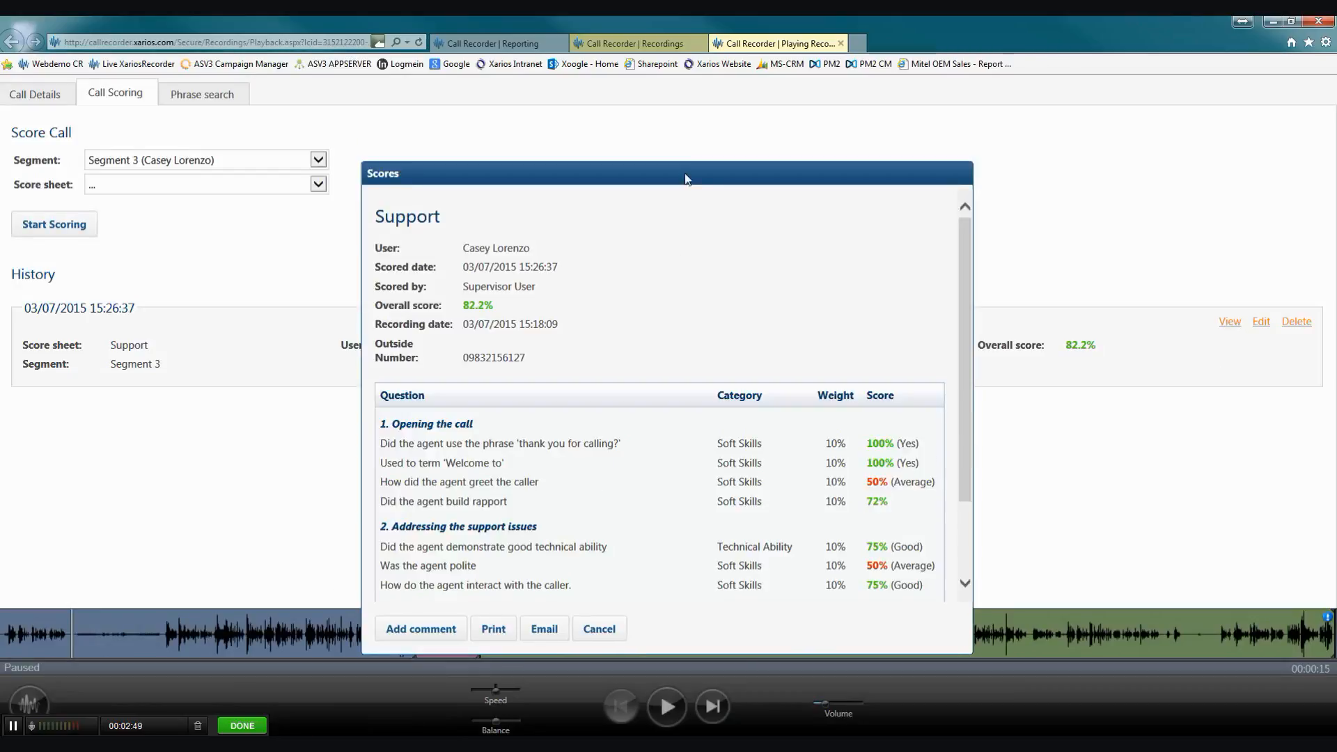
drag(686, 179, 680, 119)
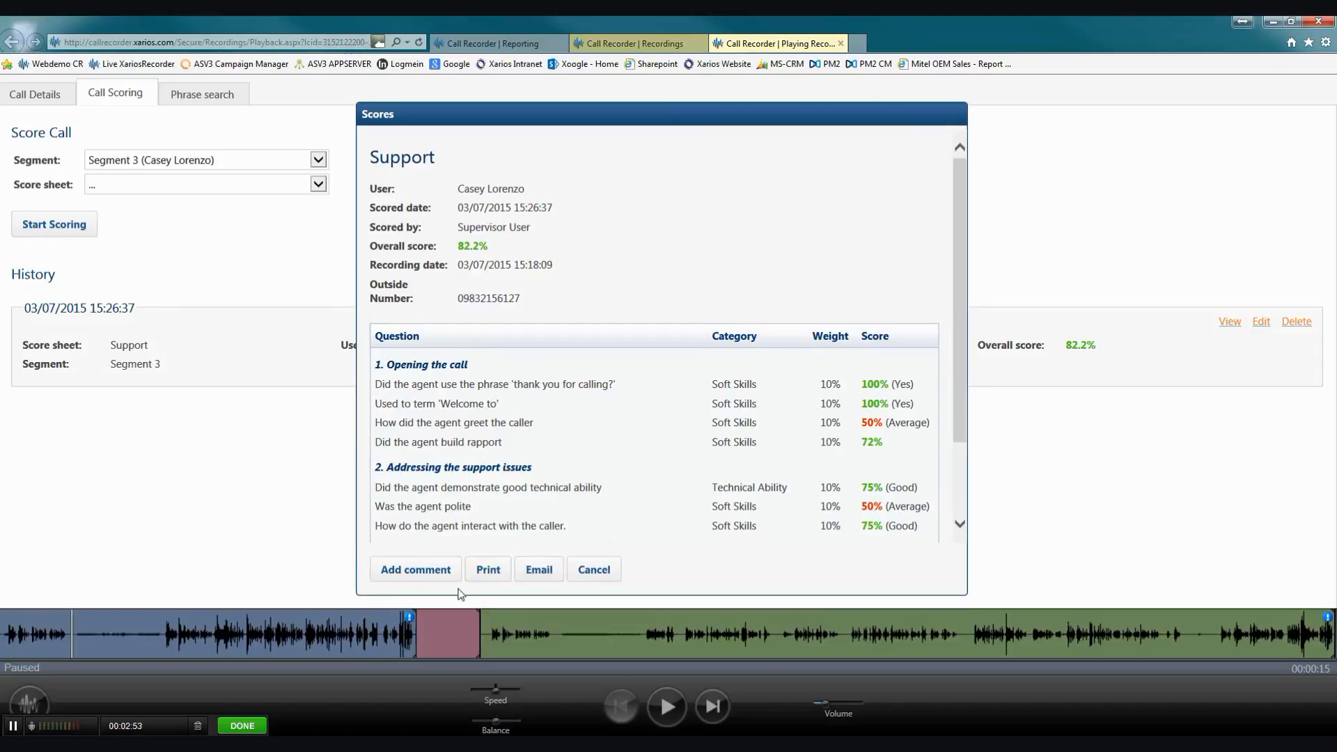
click(416, 569)
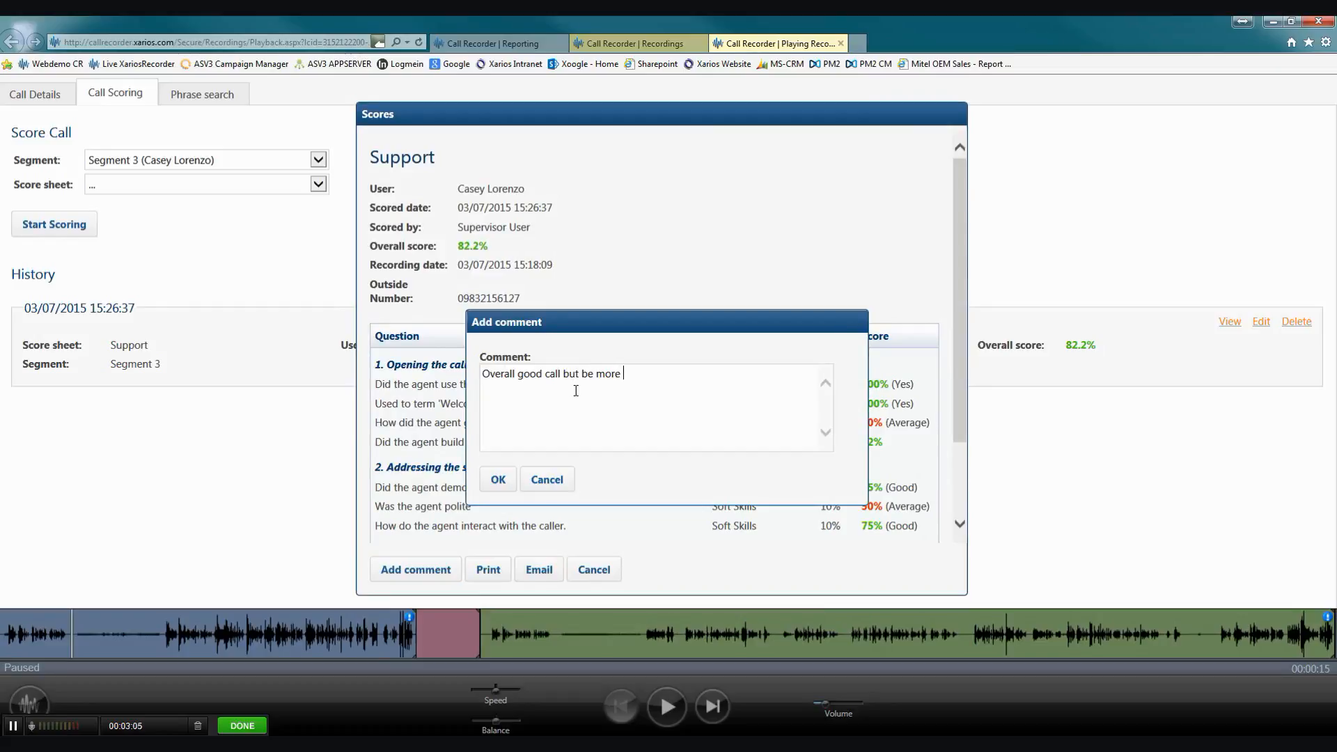
text(elcom)
click(507, 476)
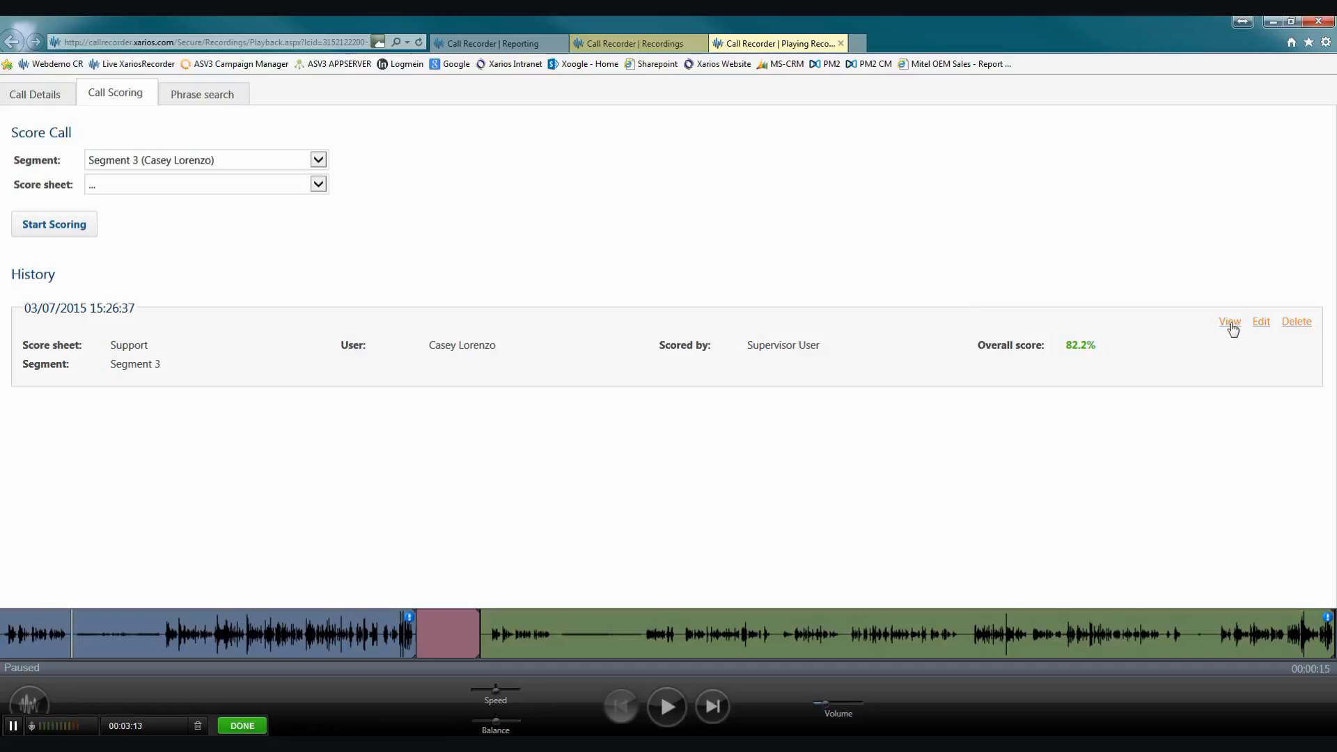
click(1231, 324)
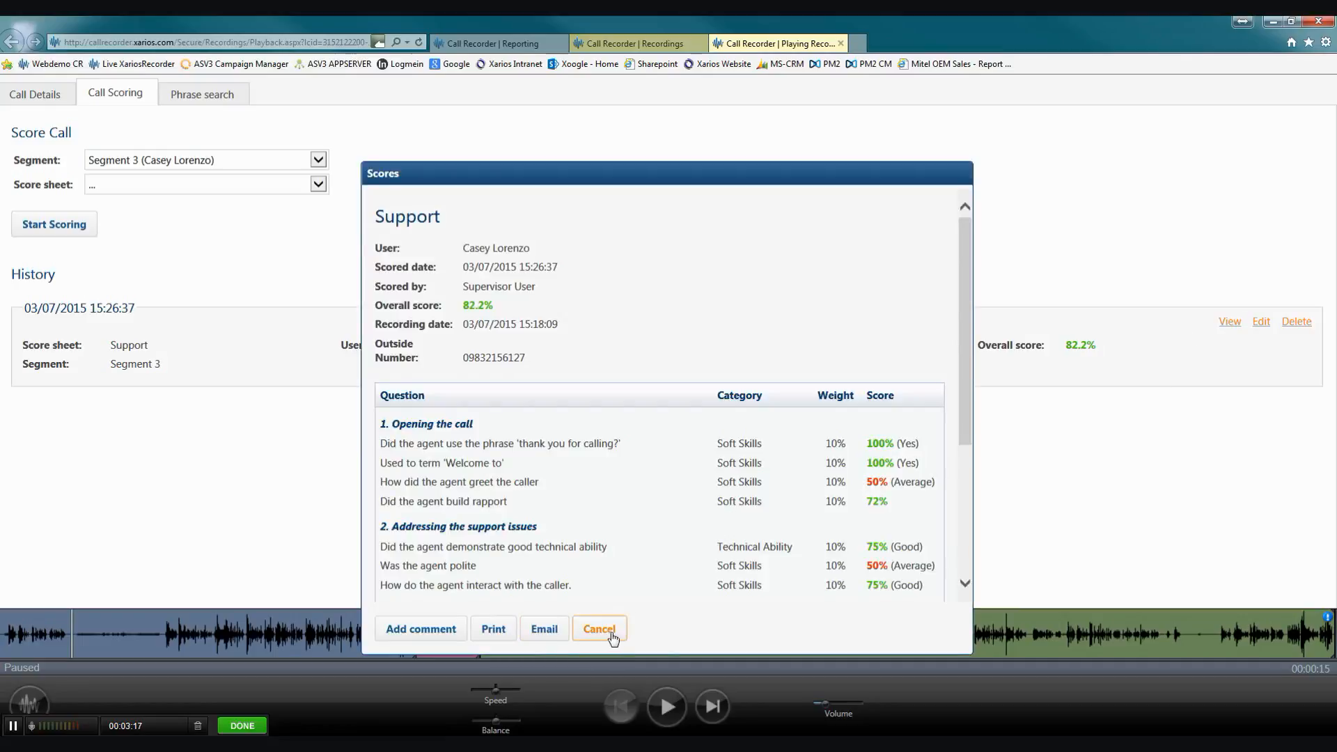
click(613, 634)
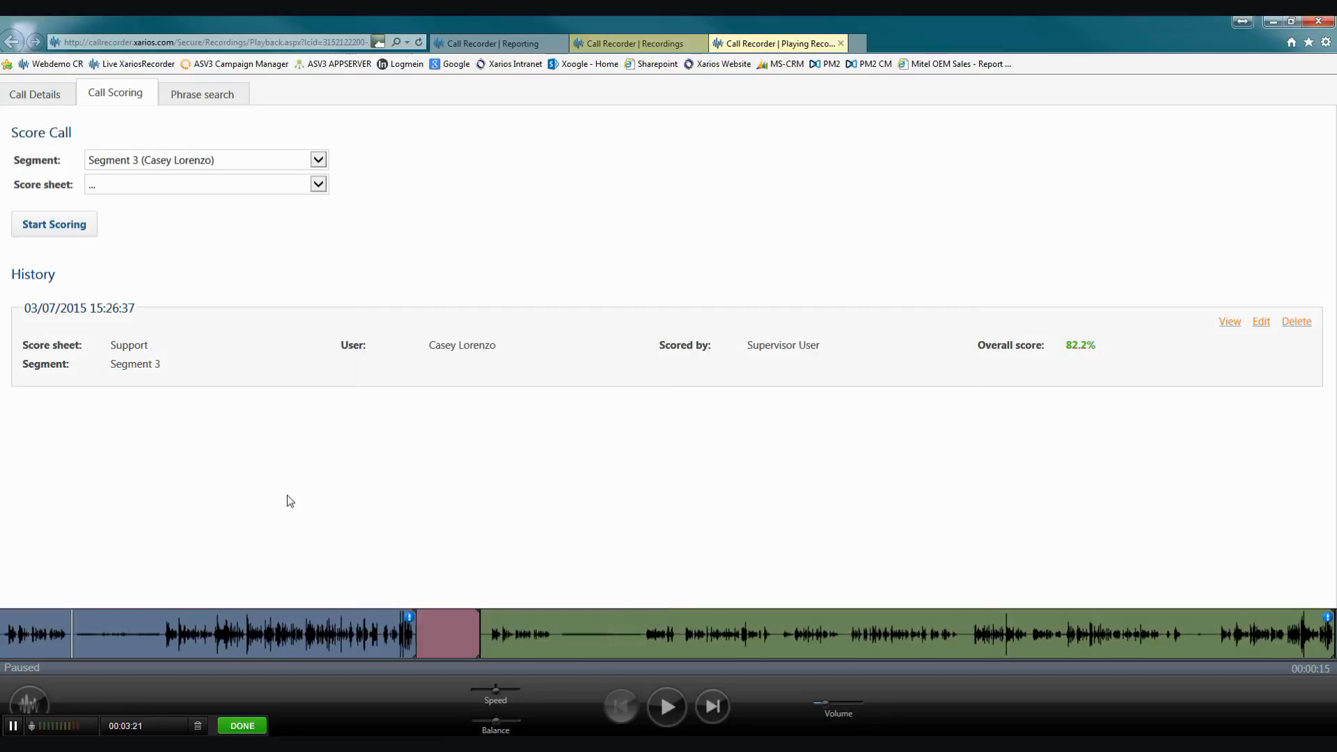
Close the recording's playback page and switch to the Call Scoring - Agent Overview report.
click(840, 43)
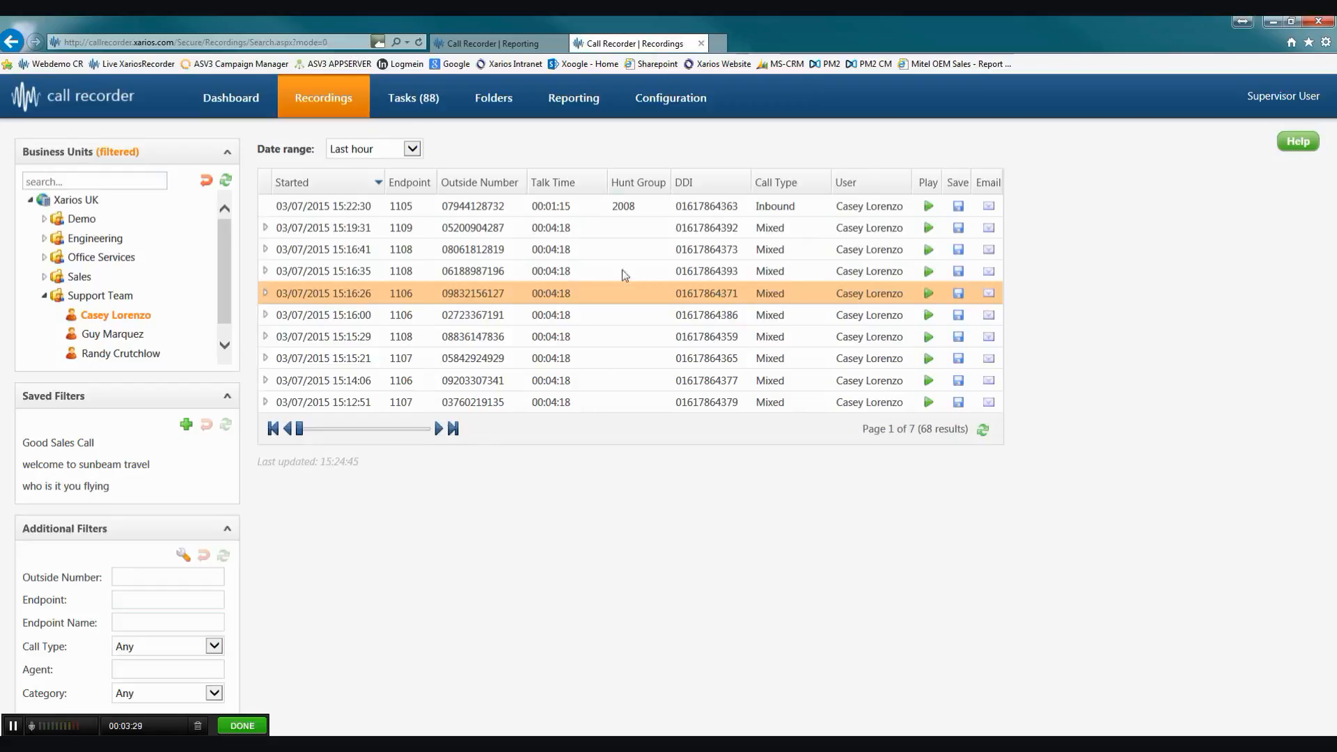
click(484, 45)
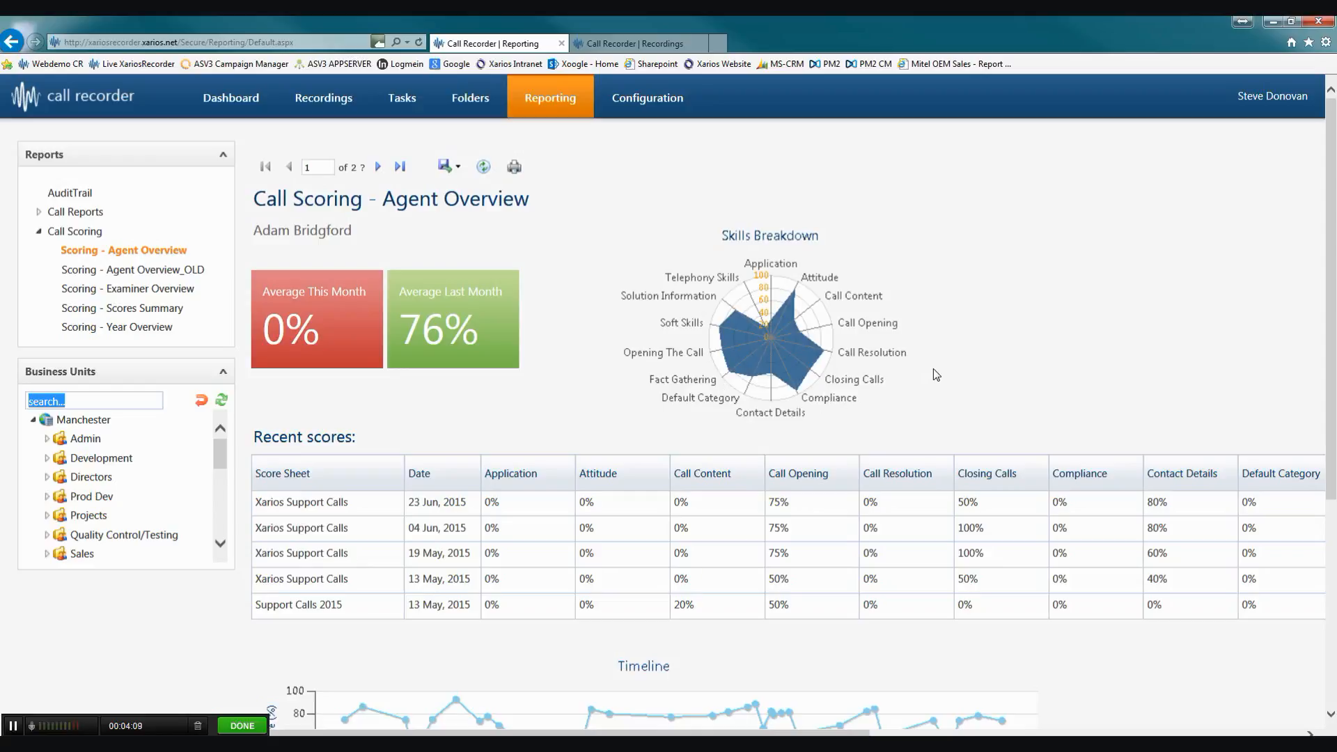
Look through the Agent Overview report's recent scores, timeline, strengths and weaknesses.
scroll(937, 369, down, 4)
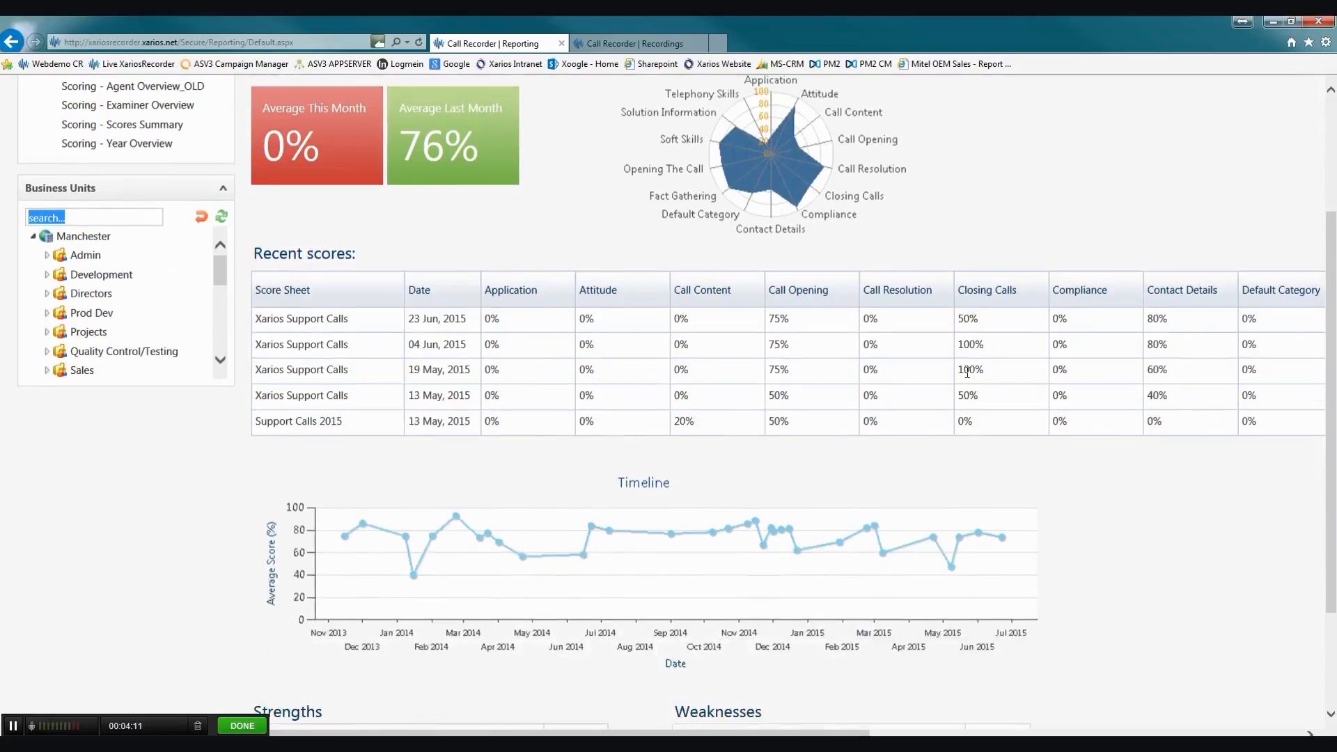
mouse_move(849, 732)
mouse_down()
mouse_move(1173, 734)
mouse_move(847, 732)
mouse_up()
scroll(875, 599, down, 1)
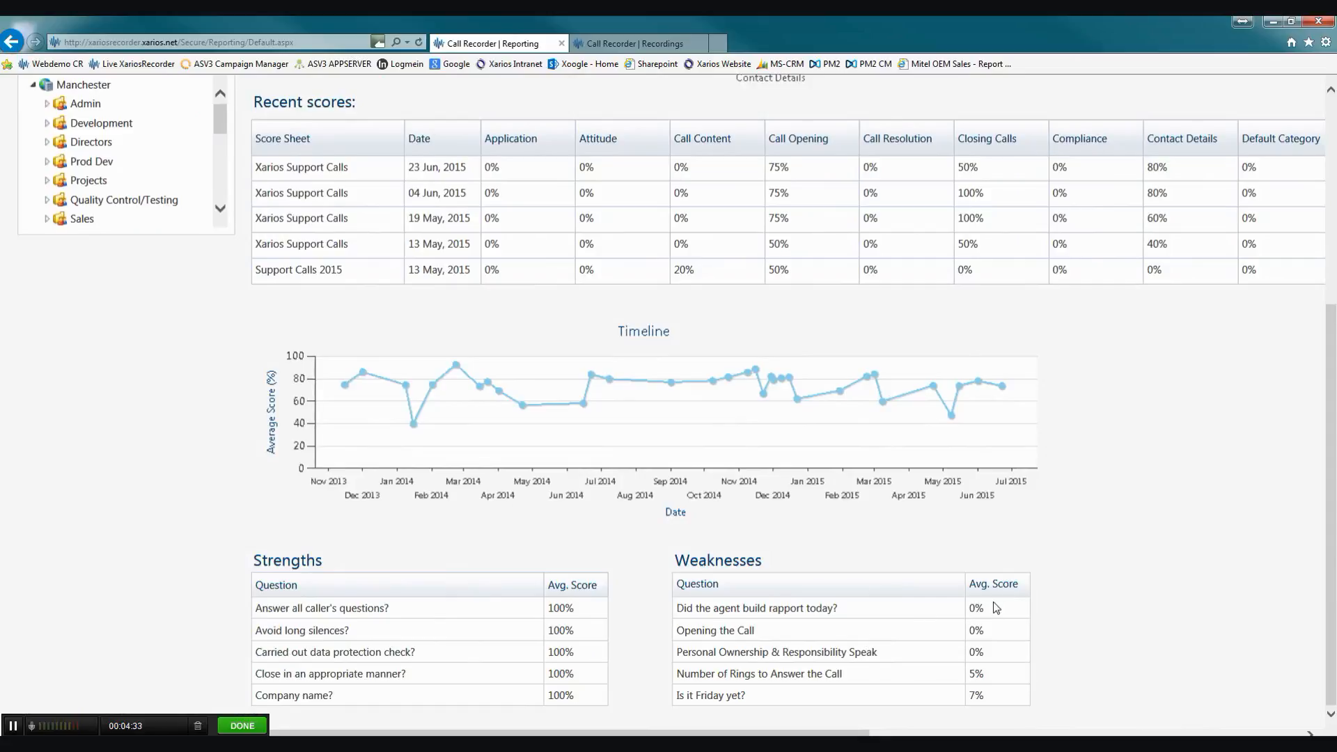
scroll(905, 418, up, 3)
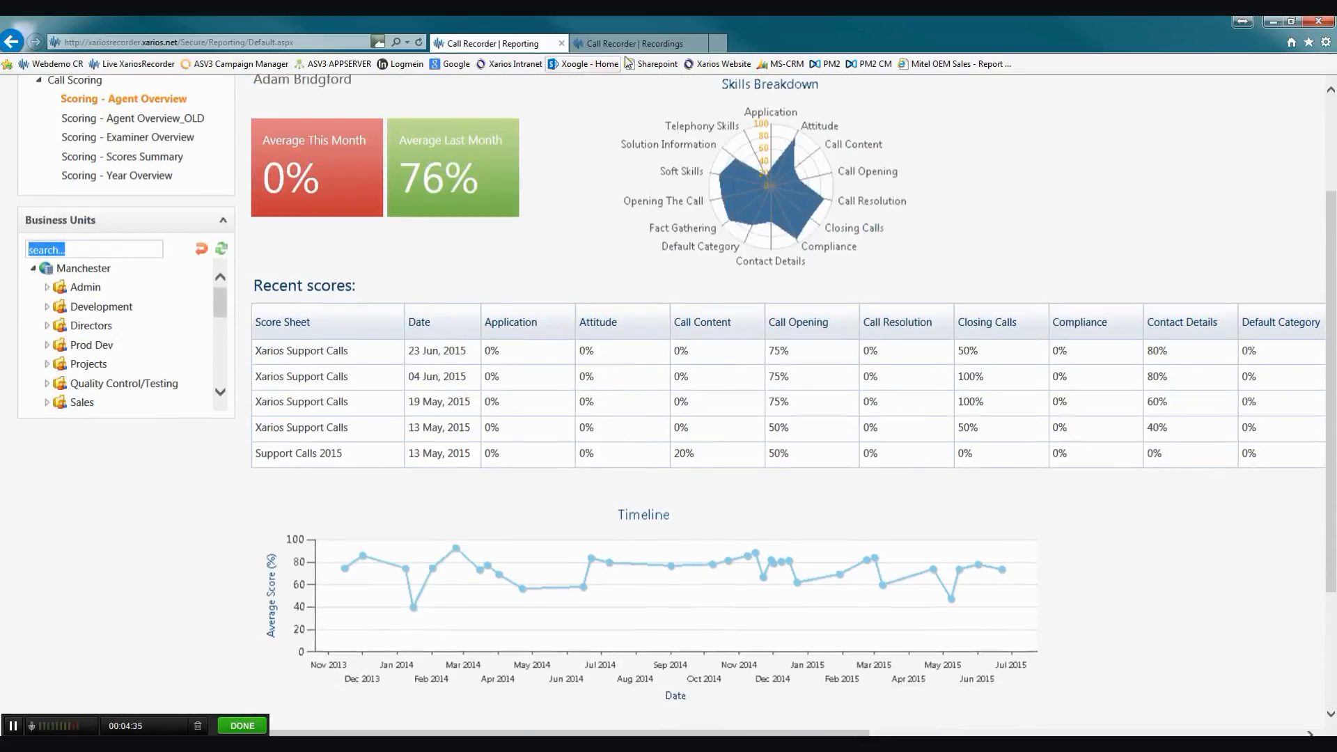
Open the call scoring question "Did the agent use the phrase 'thank you for calling?'" for editing in the second site's configuration.
click(625, 44)
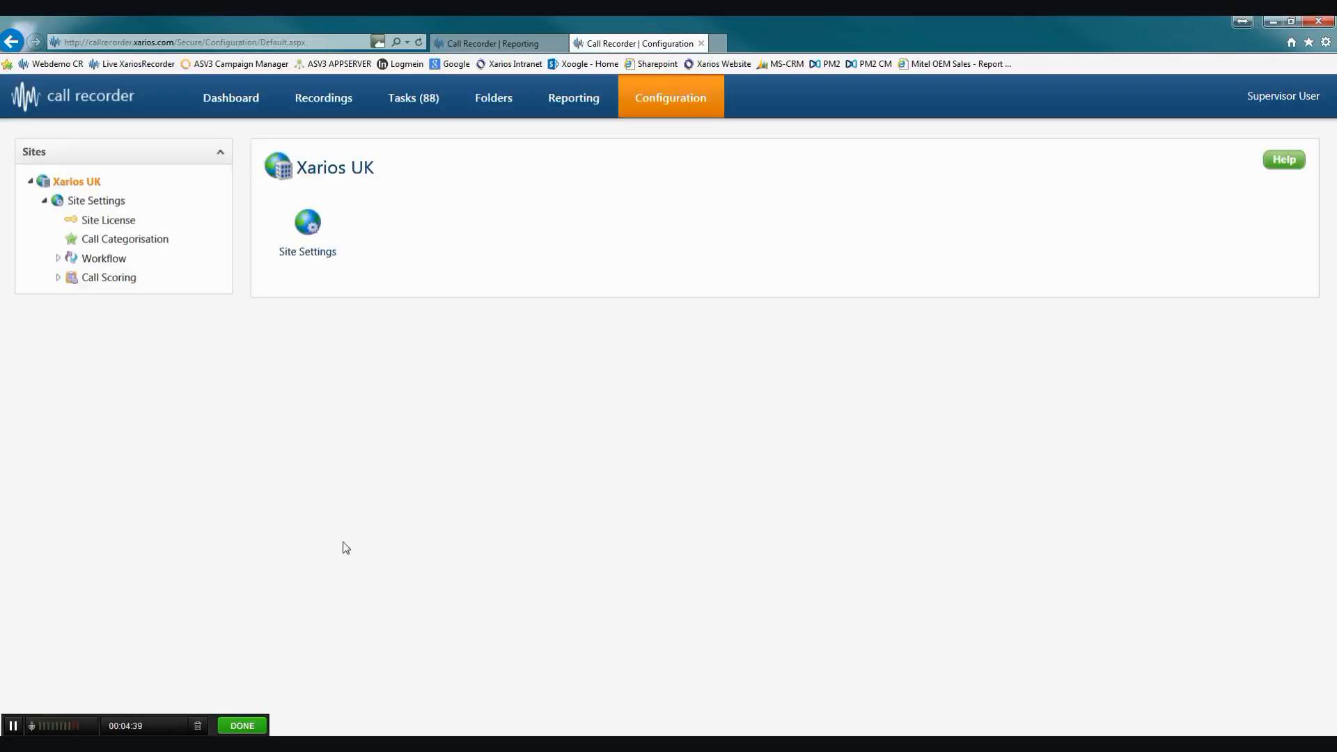
click(98, 279)
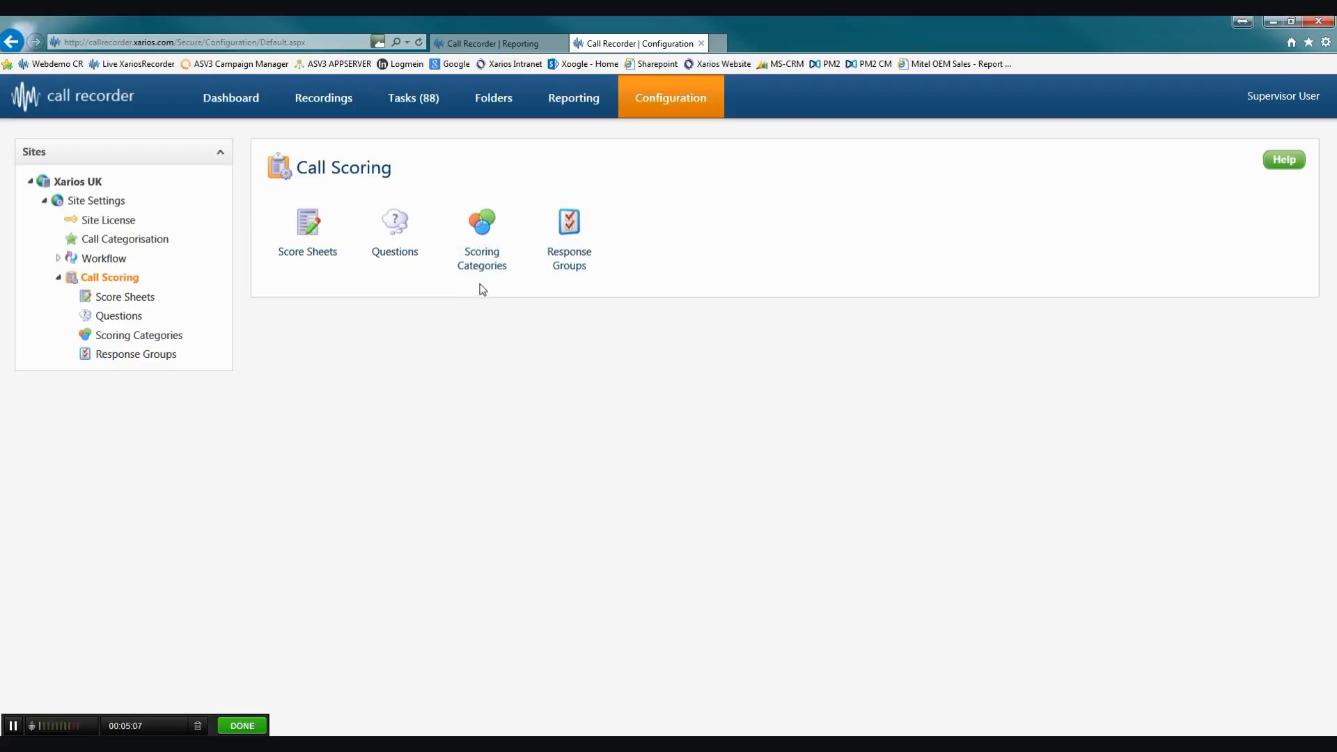
click(407, 245)
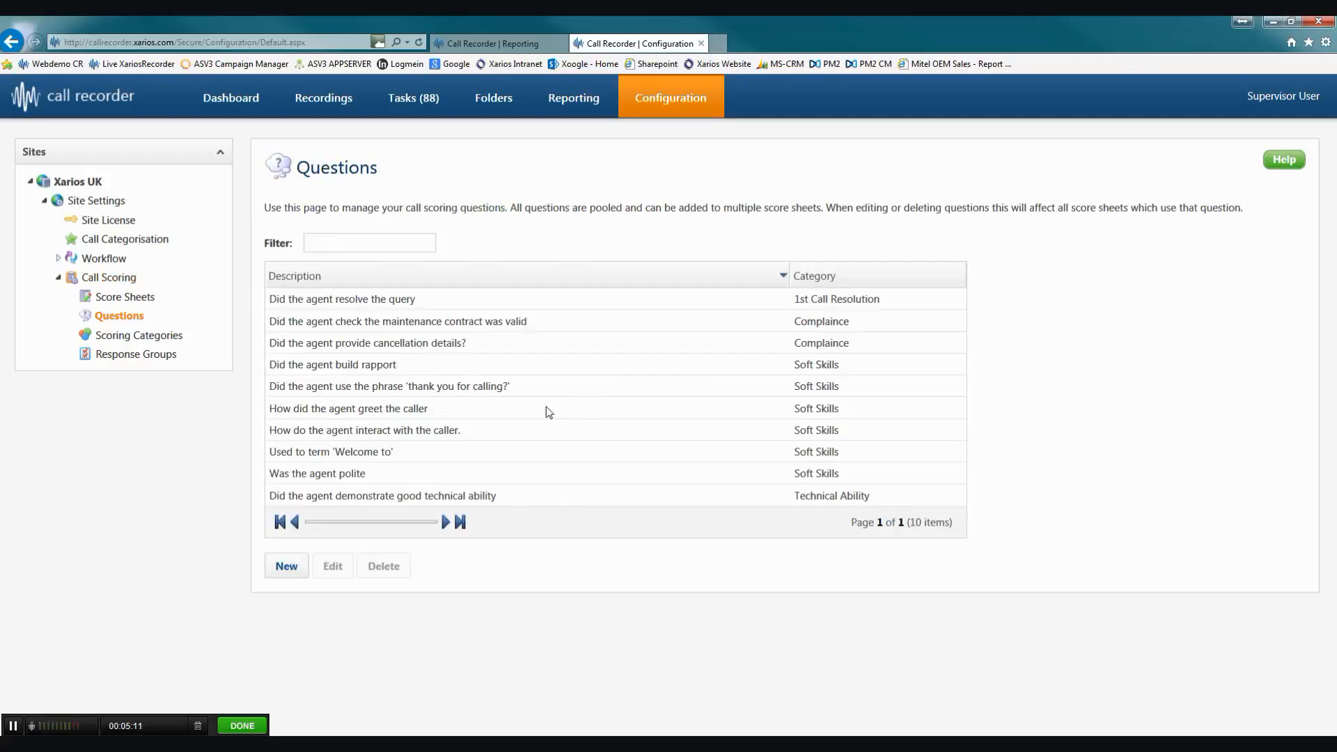
click(611, 389)
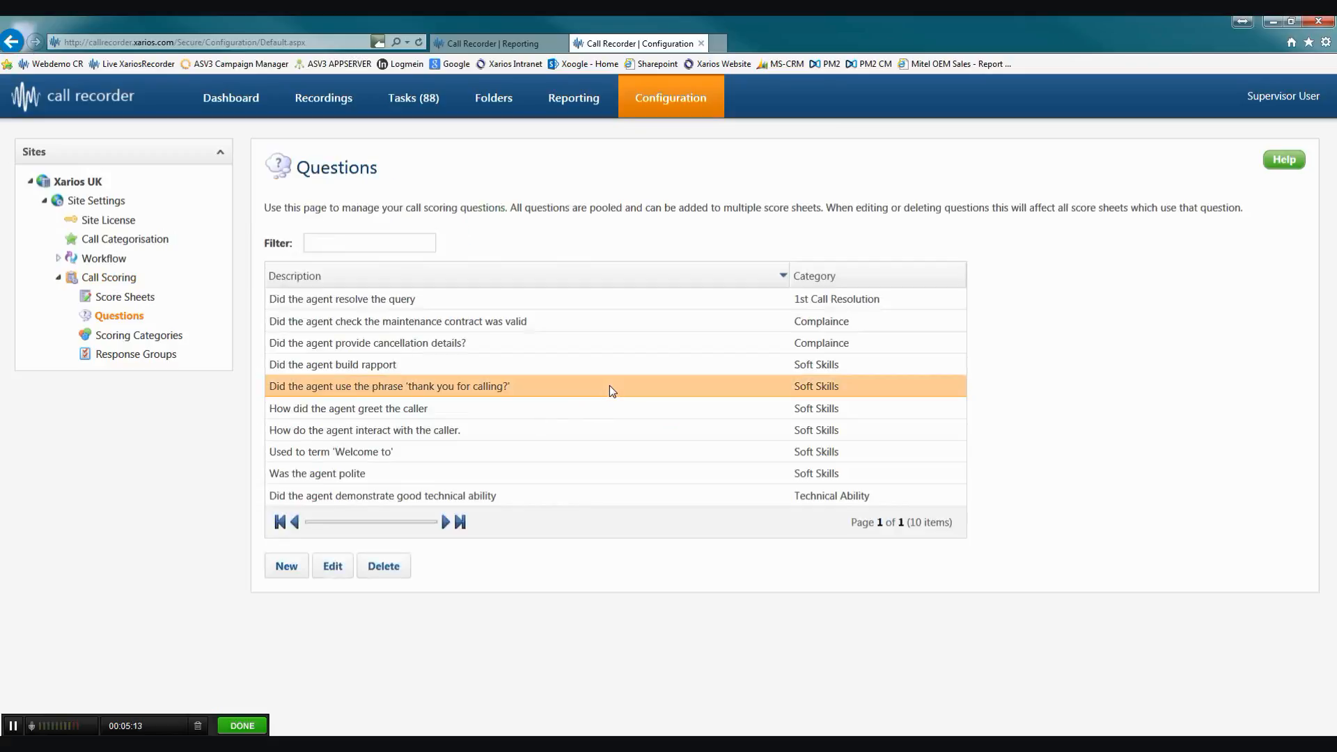
click(340, 571)
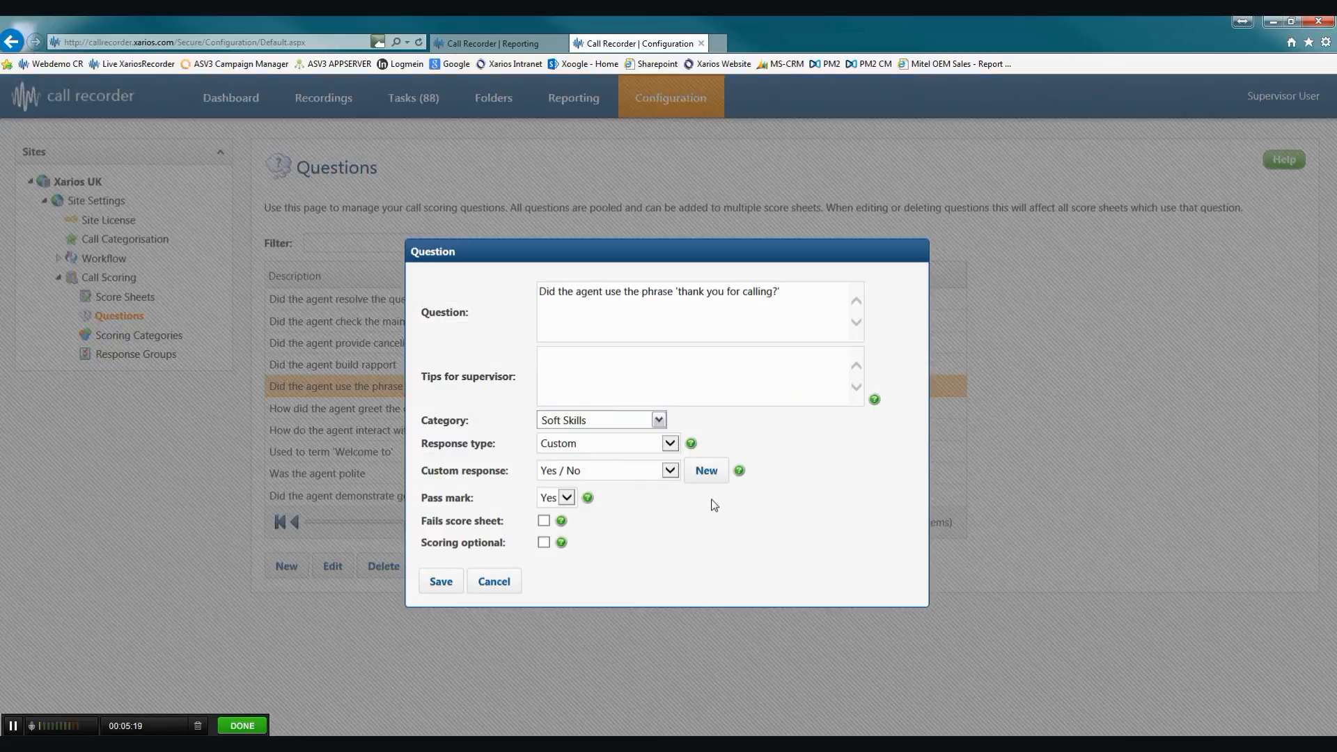
Examine the question's category, response type and Fails score sheet settings, and close it without saving.
click(658, 419)
click(659, 420)
click(801, 433)
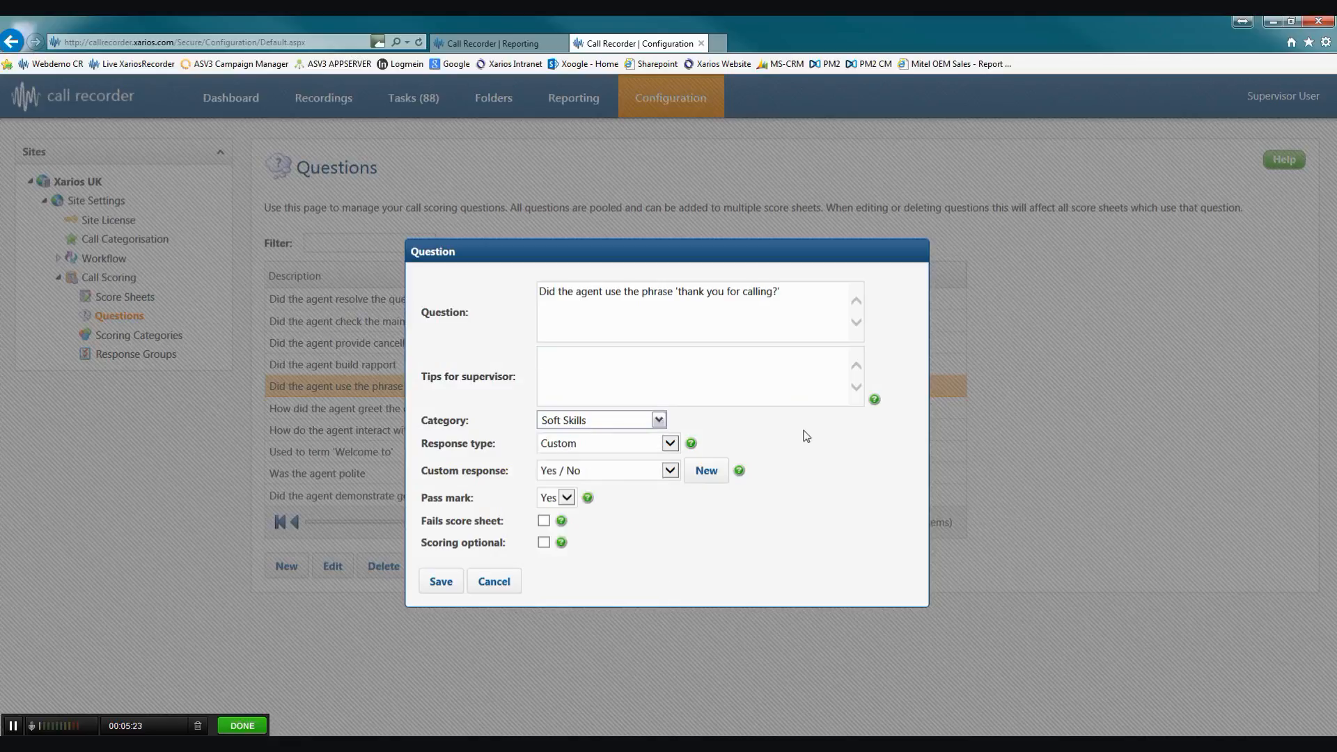
click(670, 444)
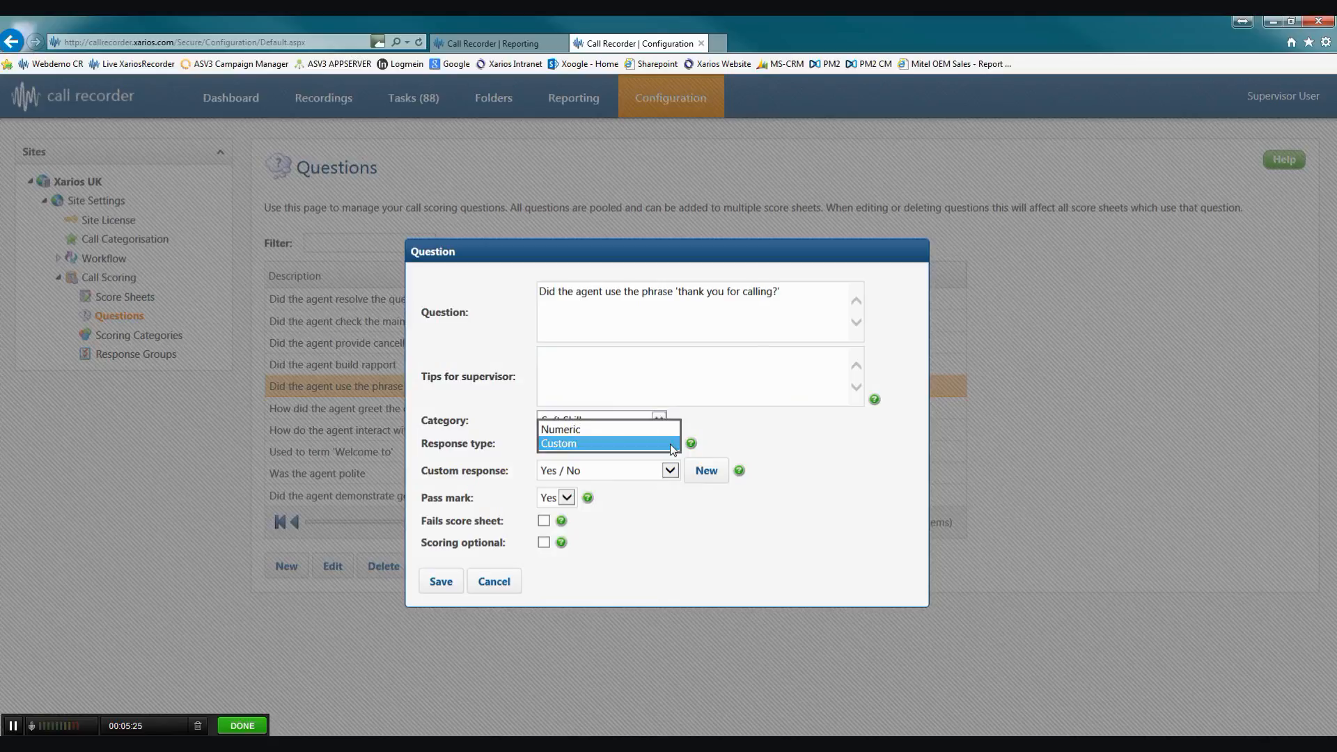
click(766, 433)
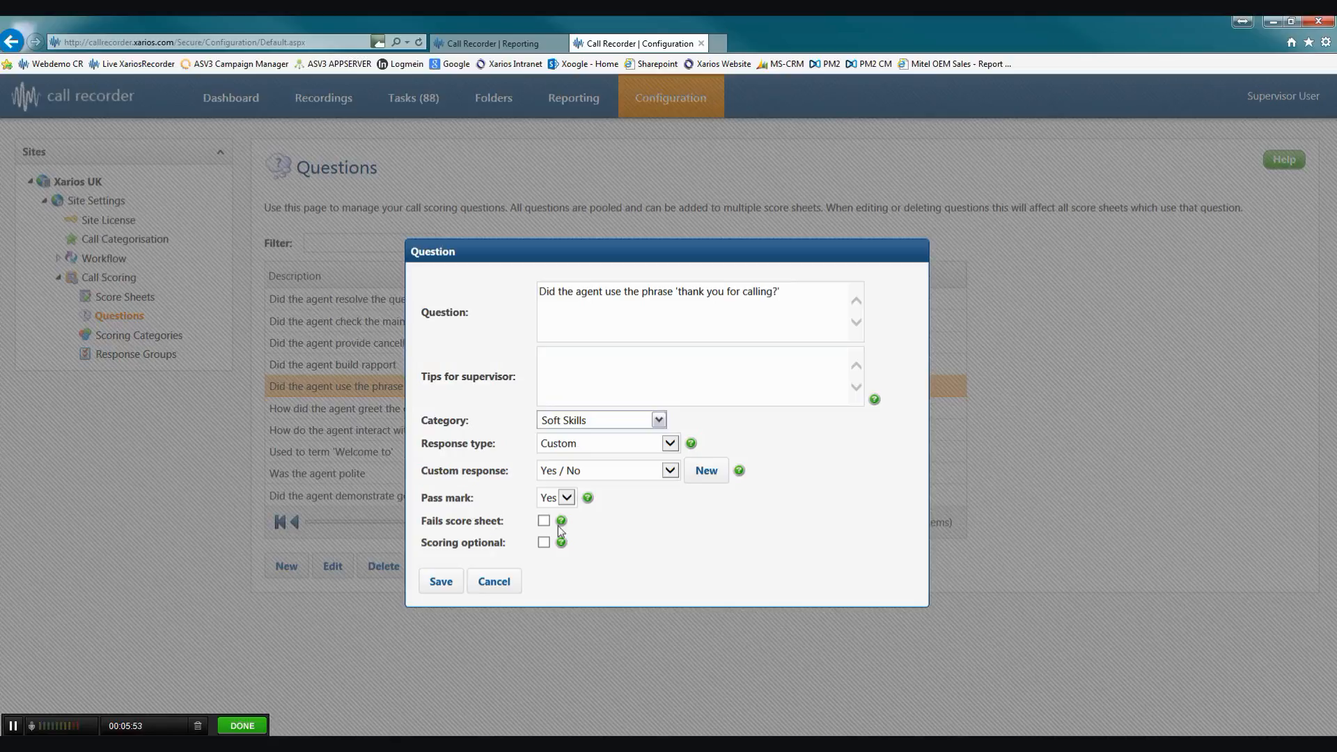
mouse_move(561, 523)
click(499, 584)
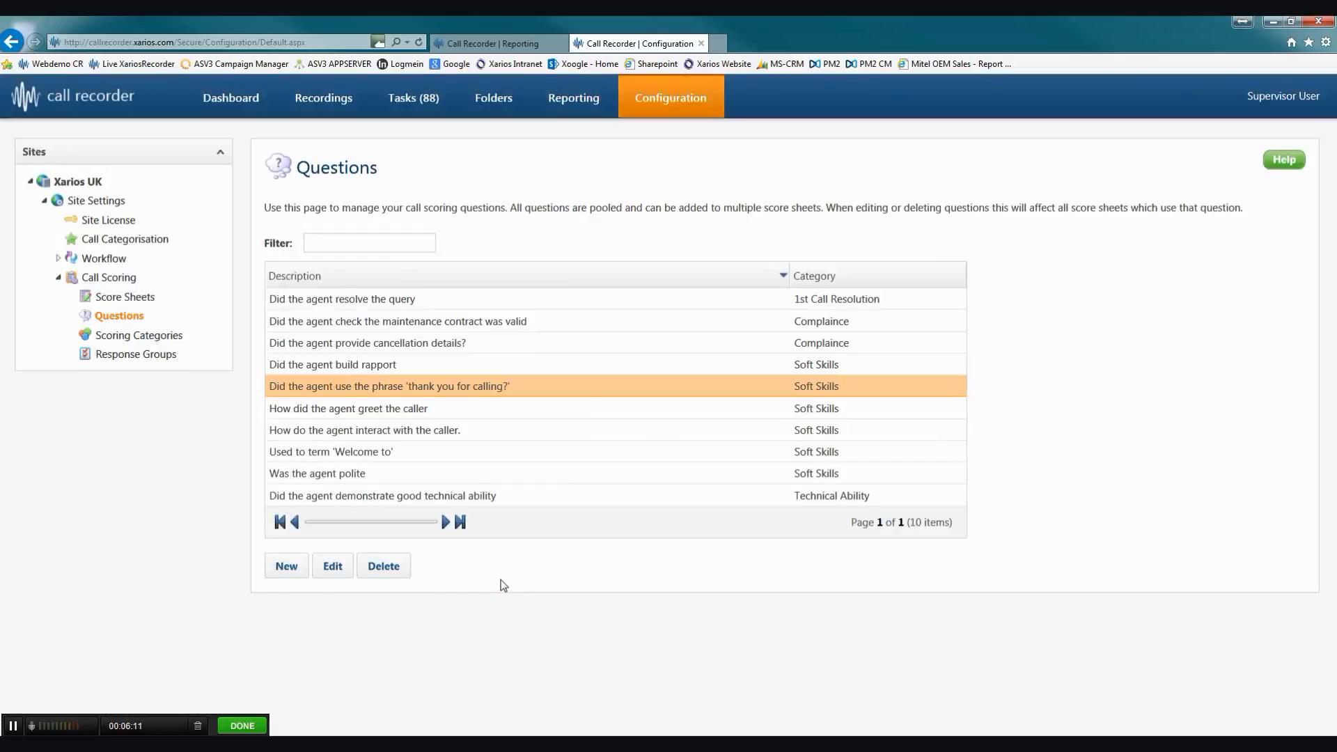
Open the Support score sheet with its details expanded, and view the "Used to term 'Welcome to'" question without changing it.
click(126, 297)
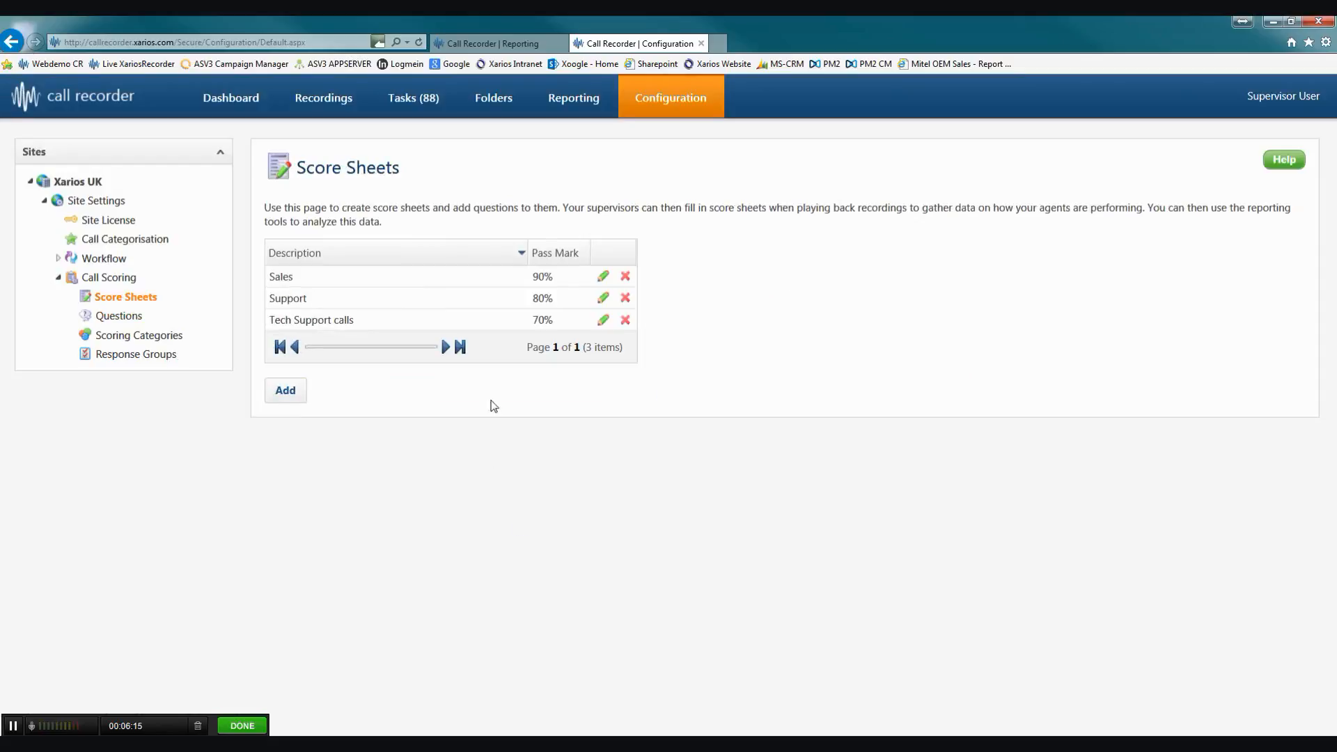
click(603, 298)
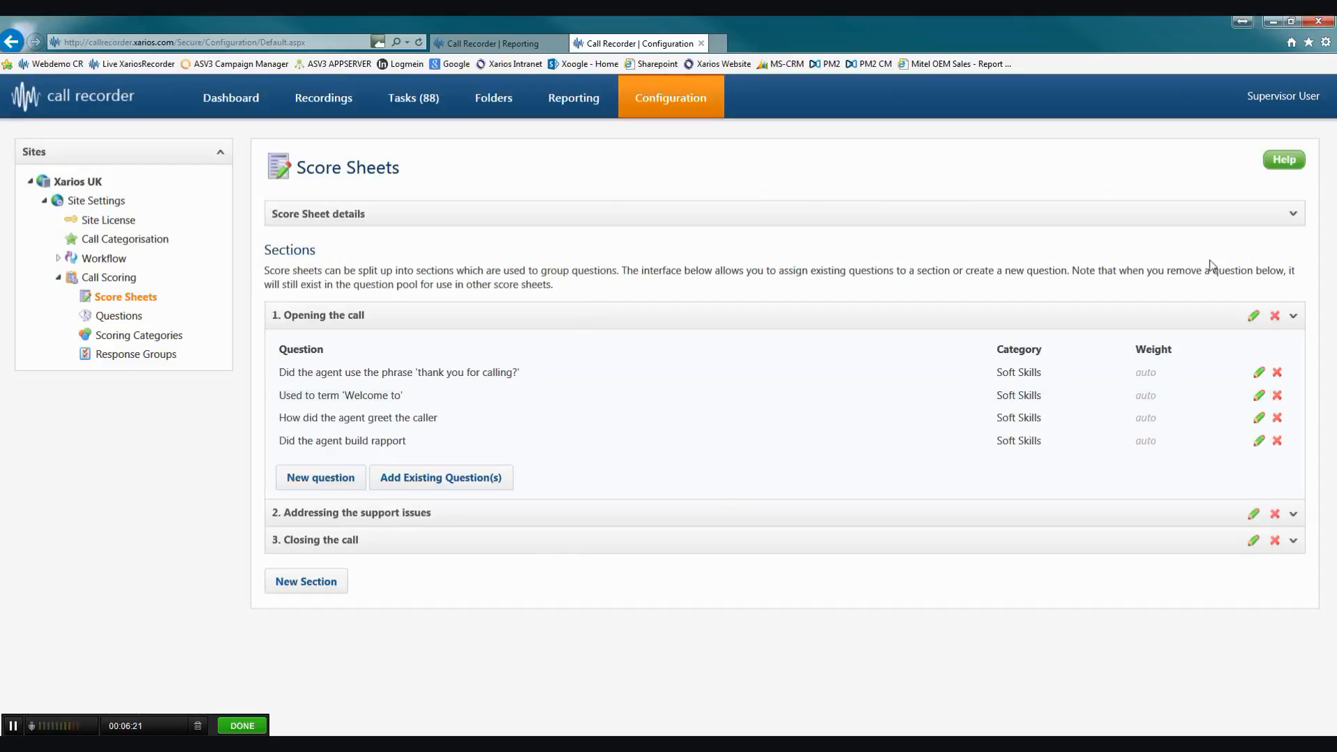
click(1284, 219)
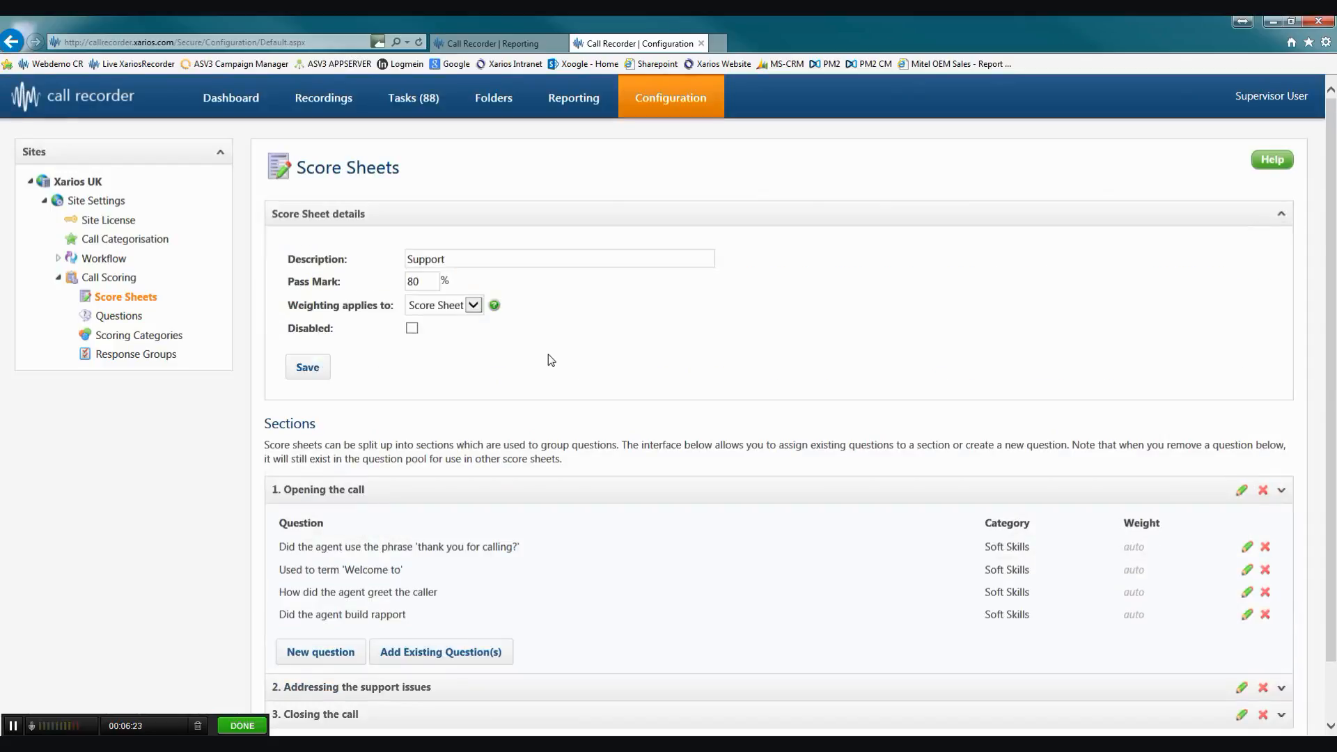
click(435, 283)
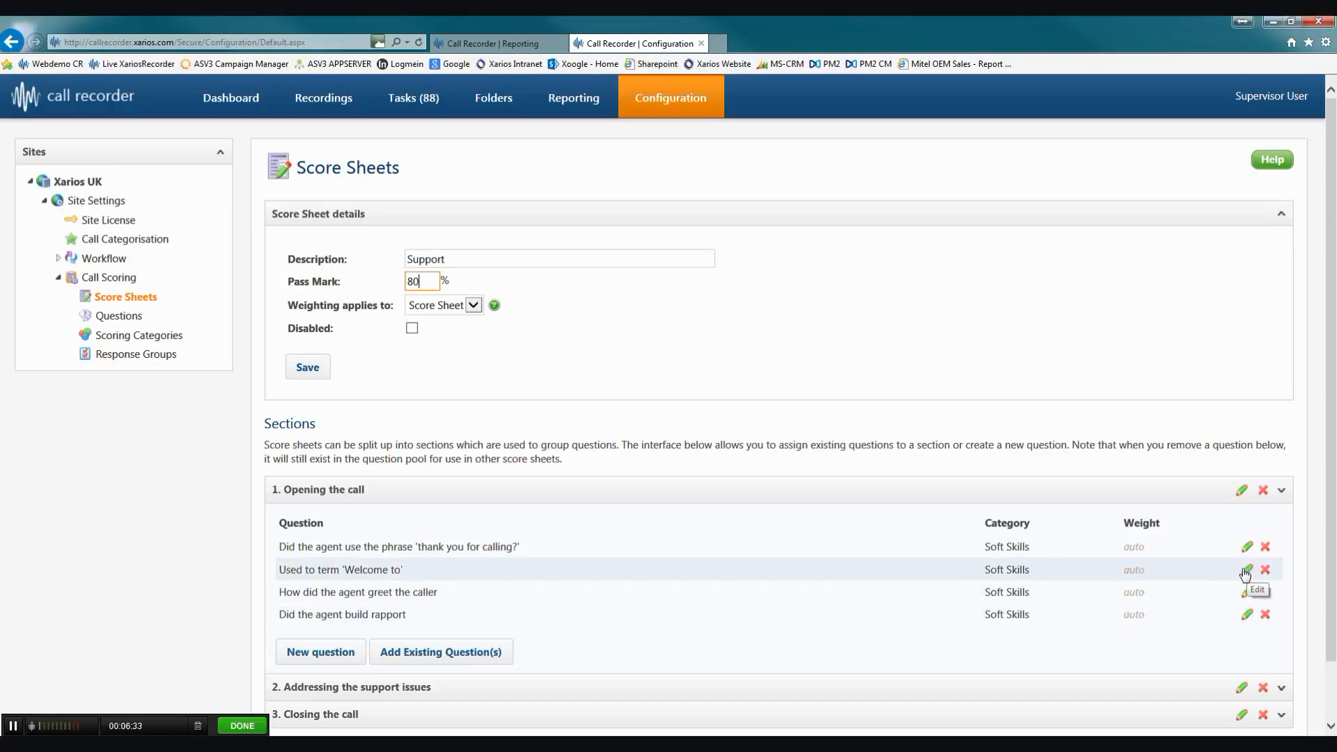
click(1246, 571)
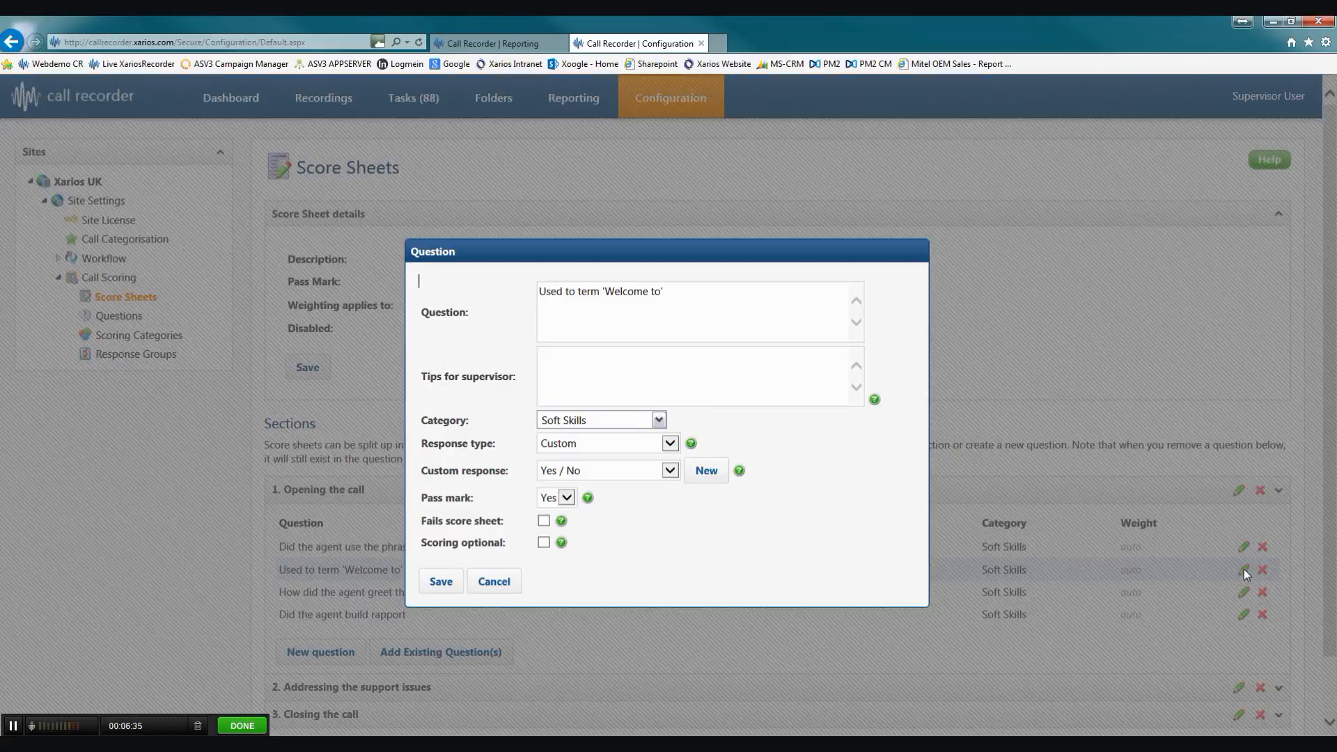
click(494, 581)
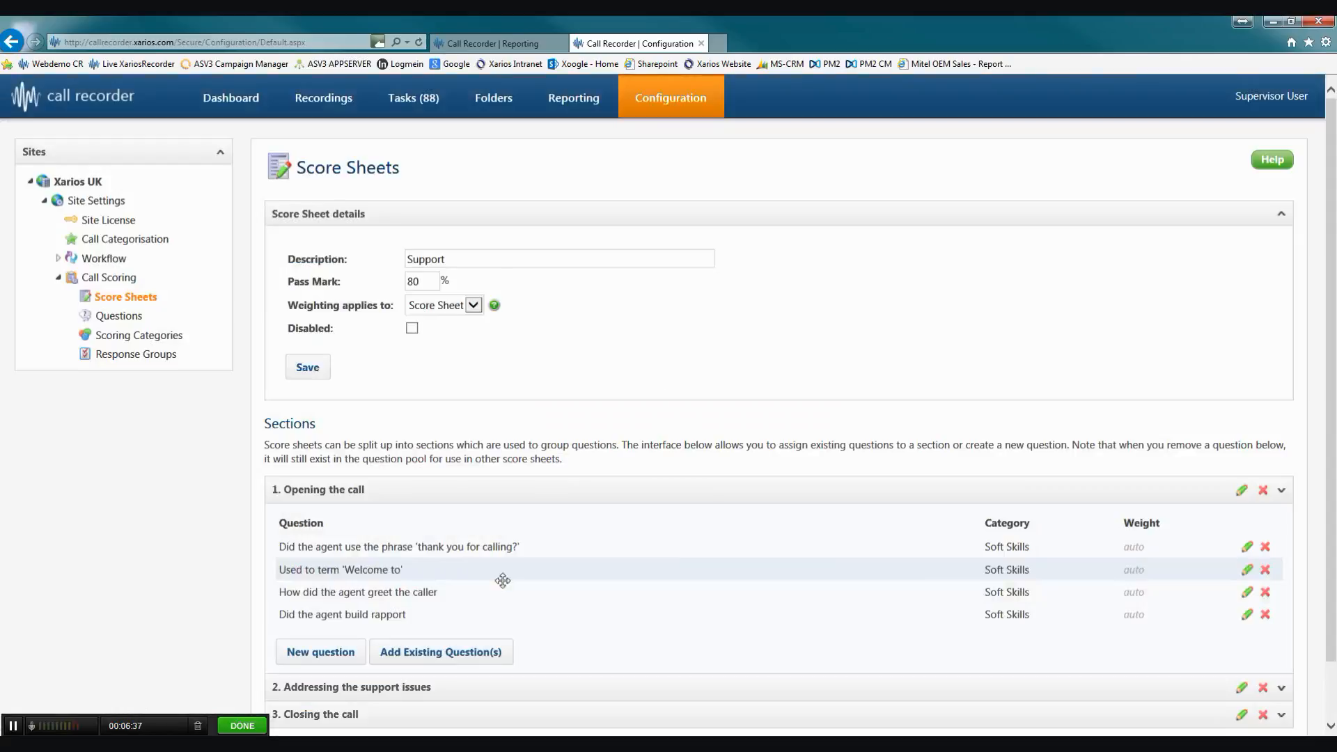
Set the weight of the "Used to term 'Welcome to'" question to 20% and save it.
right_click(1141, 572)
click(1134, 572)
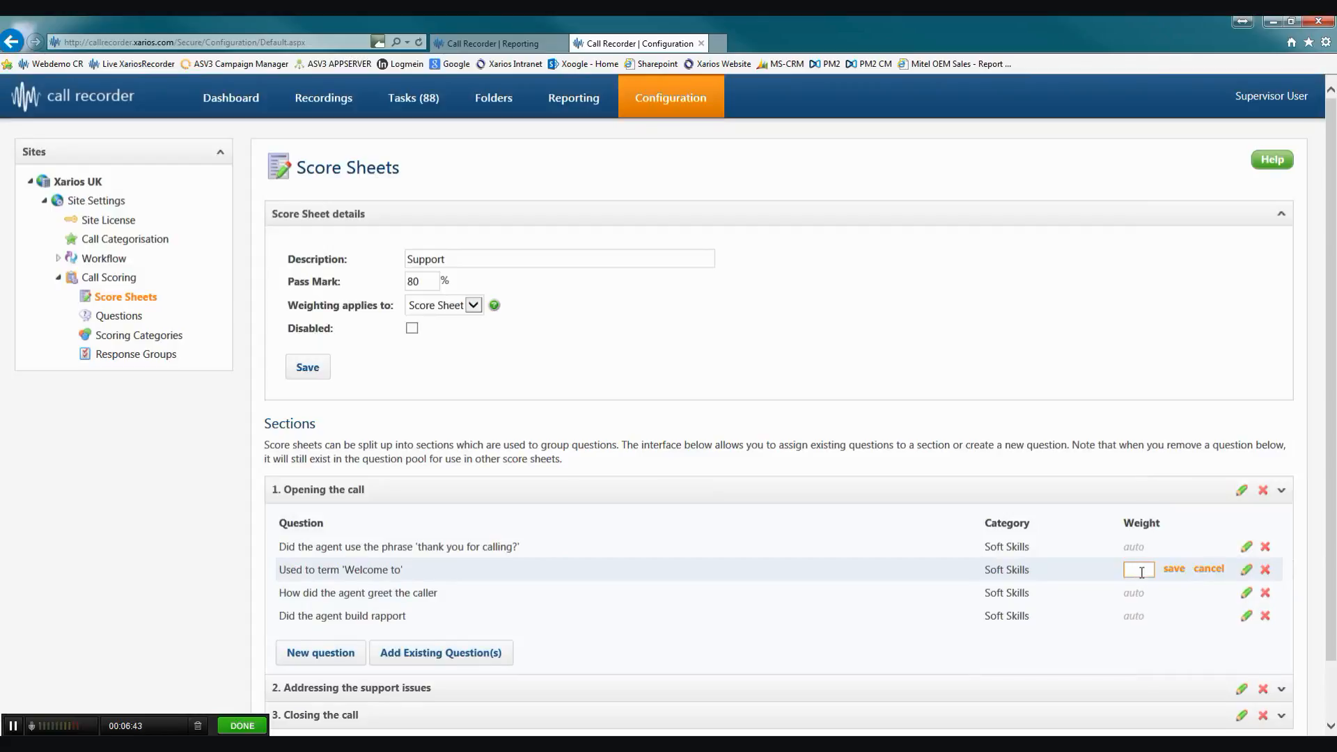
text(20)
click(1174, 569)
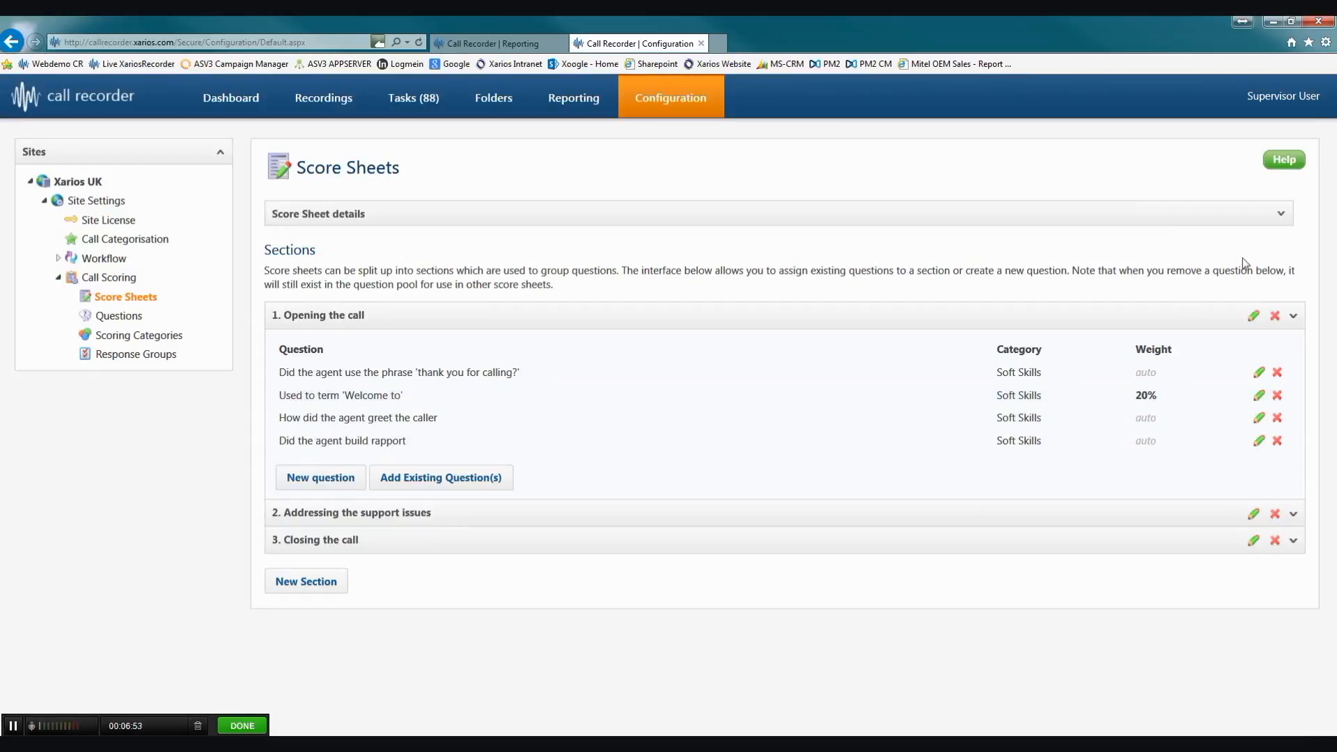
Expand the score sheet details and view the options for what the weighting applies to, keeping Score Sheet.
click(1281, 214)
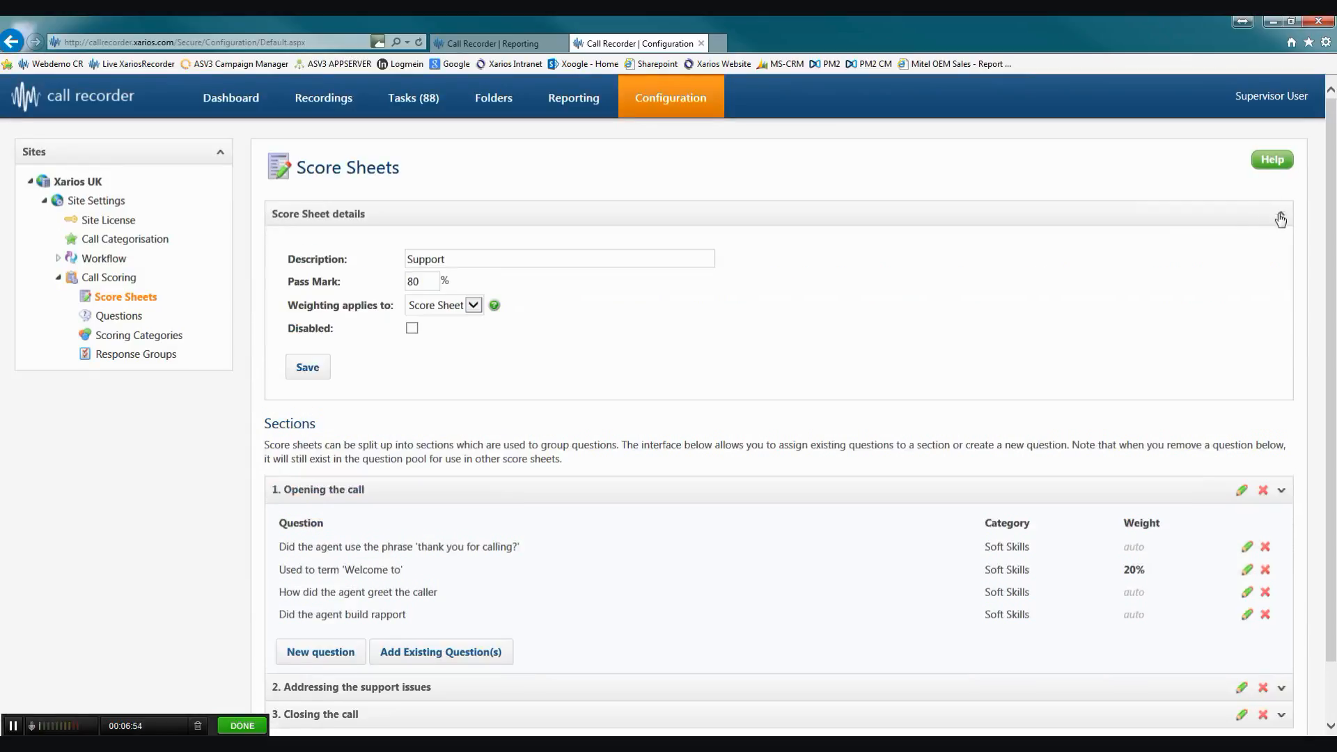
click(473, 306)
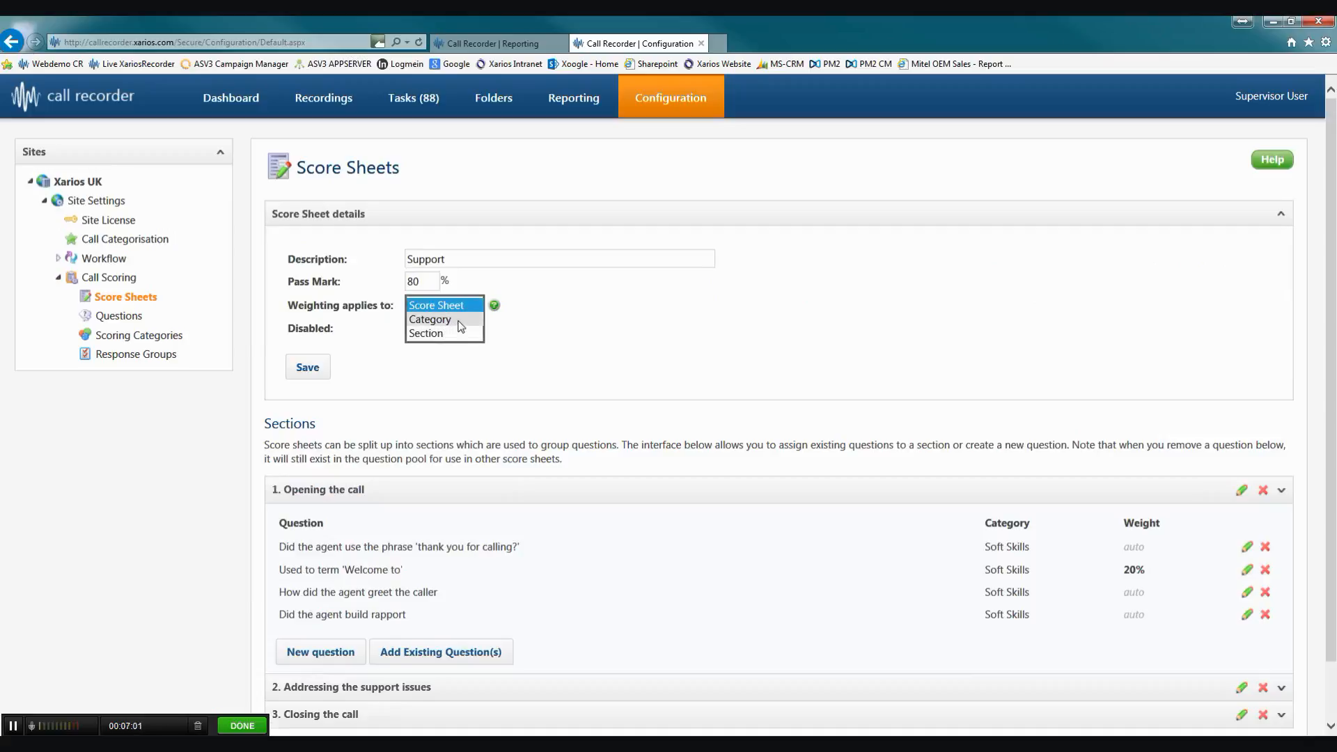
click(463, 308)
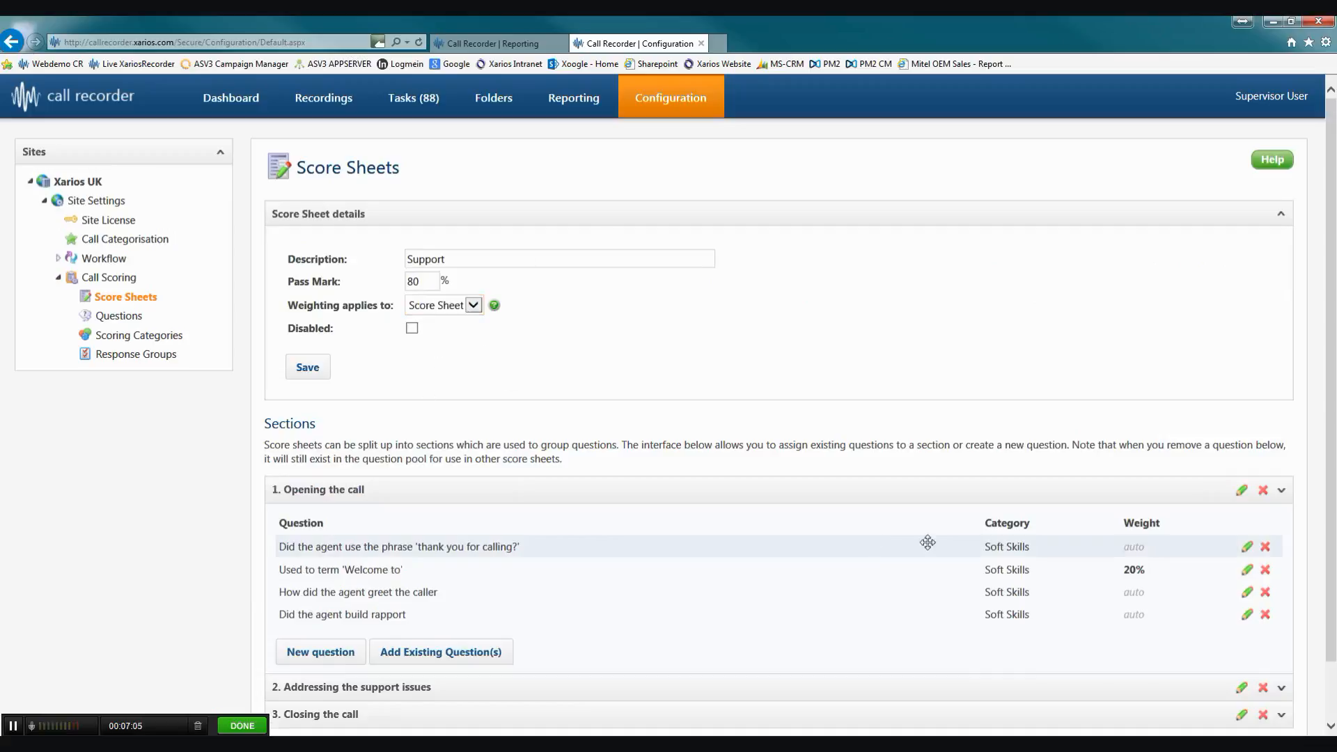
Move the question "How did the agent greet the caller" to the first place in the Opening the call section.
drag(1329, 498, 1329, 565)
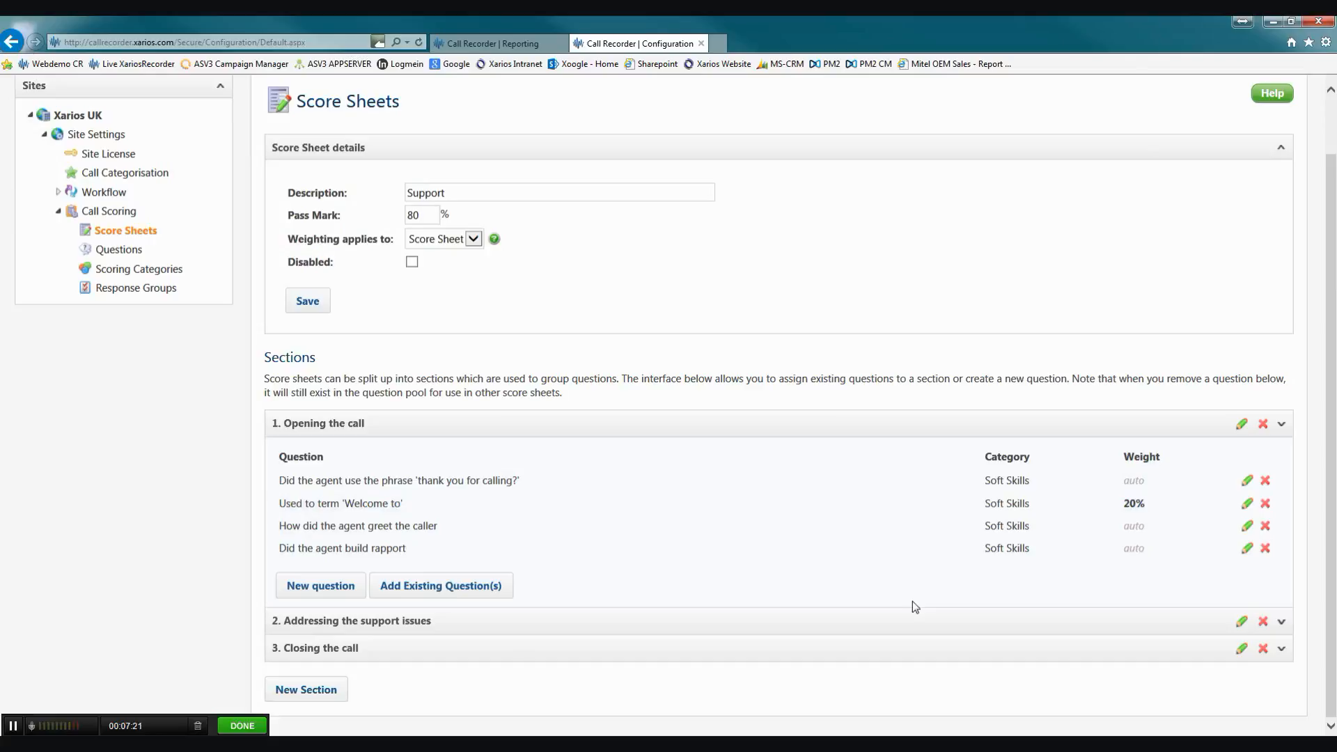
mouse_move(379, 530)
mouse_down()
mouse_move(382, 487)
mouse_move(394, 545)
mouse_up()
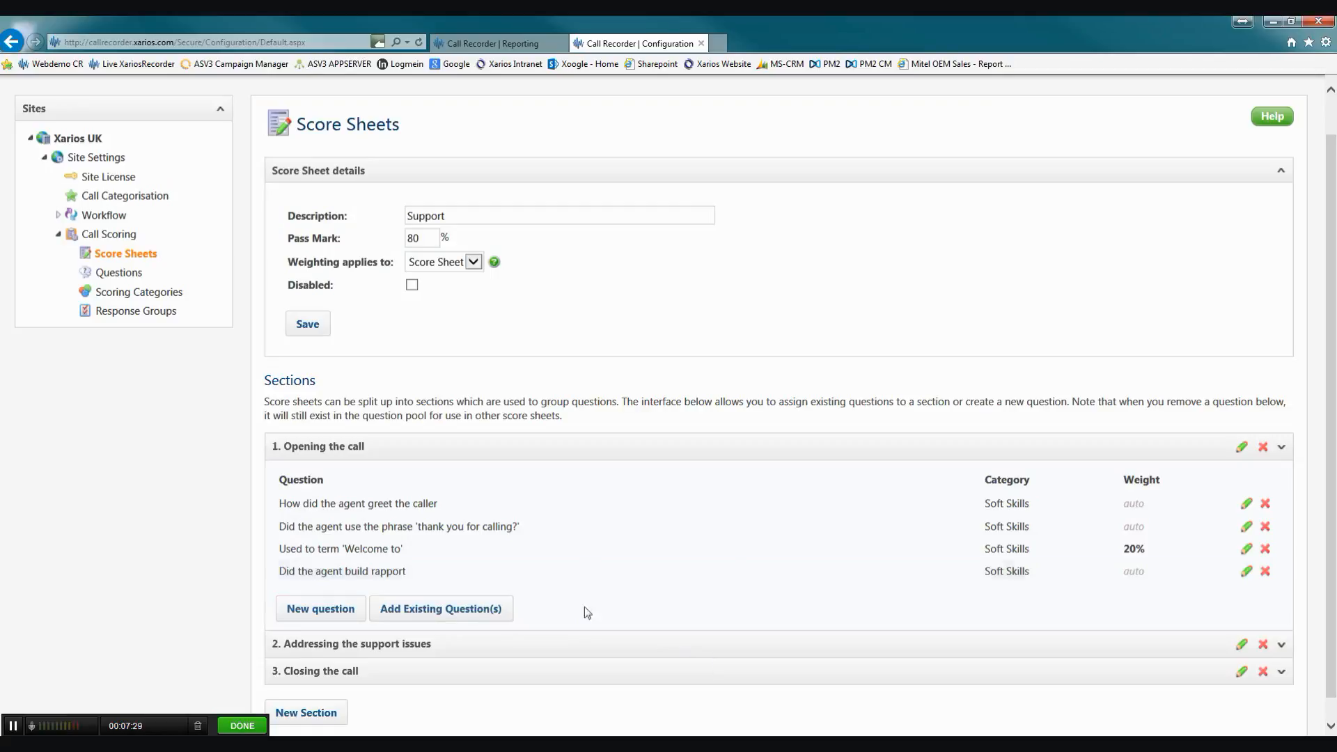
scroll(662, 597, down, 1)
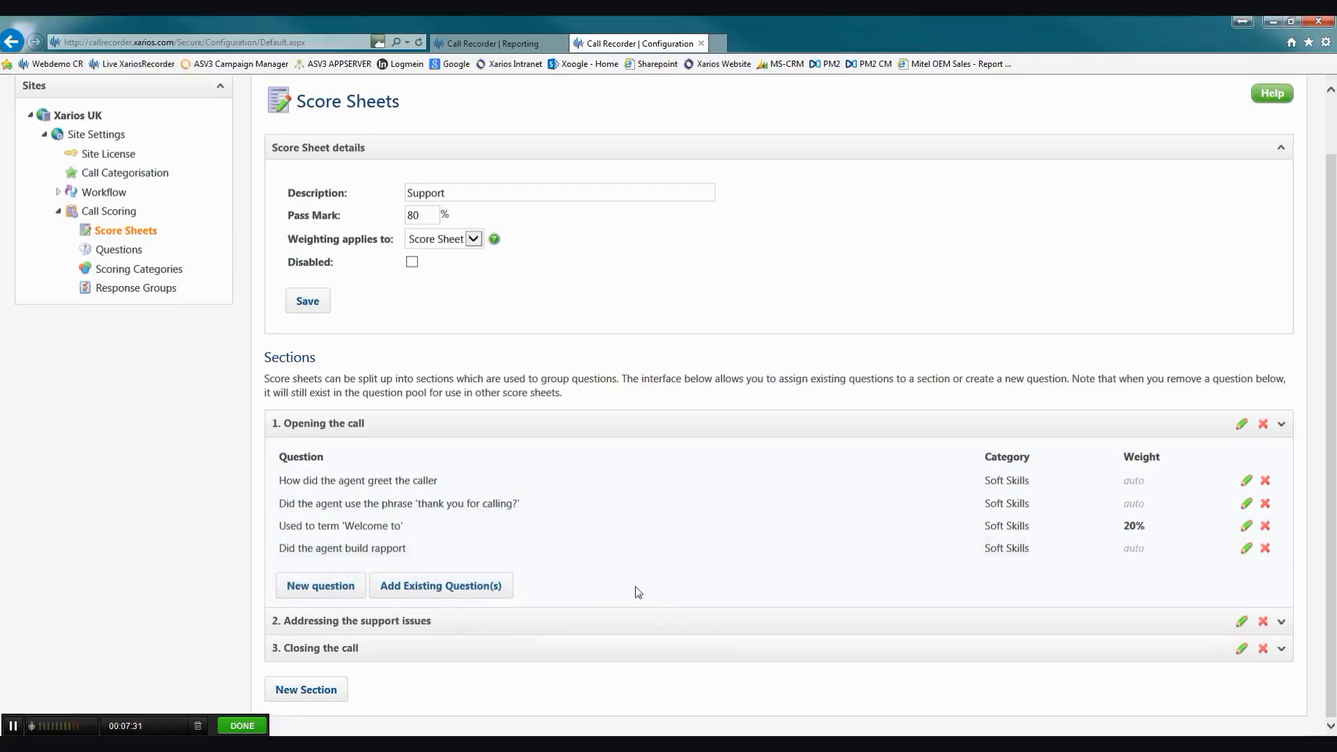
View the call scoring question list, and open the weekly tasks workflow of type Call Review for editing.
click(114, 250)
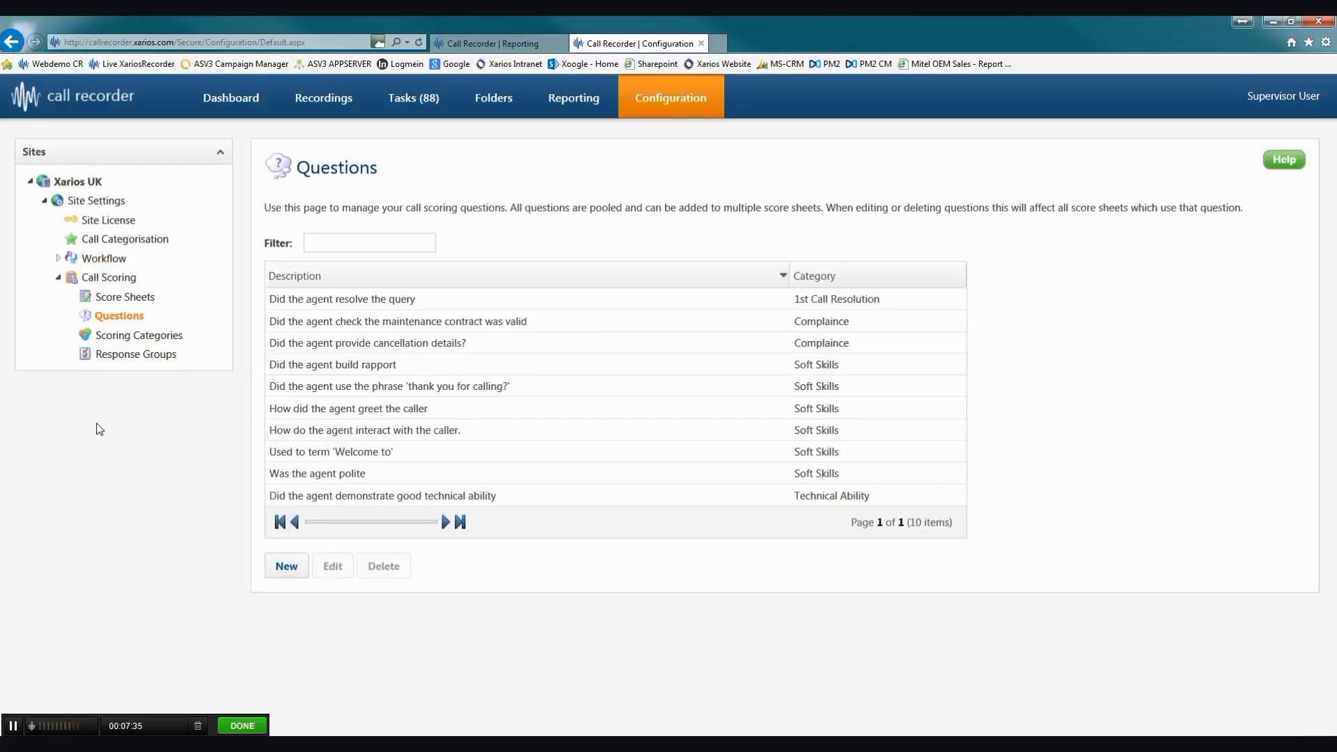
click(59, 277)
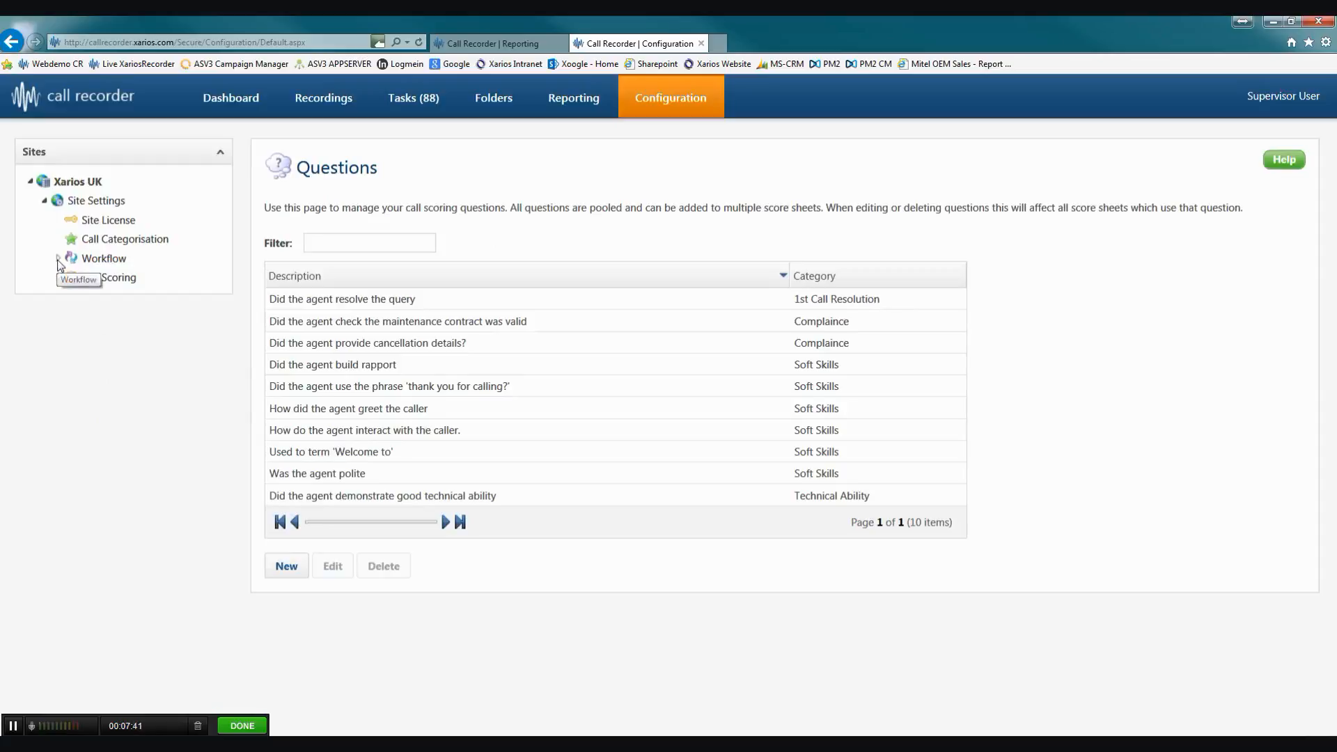
click(106, 266)
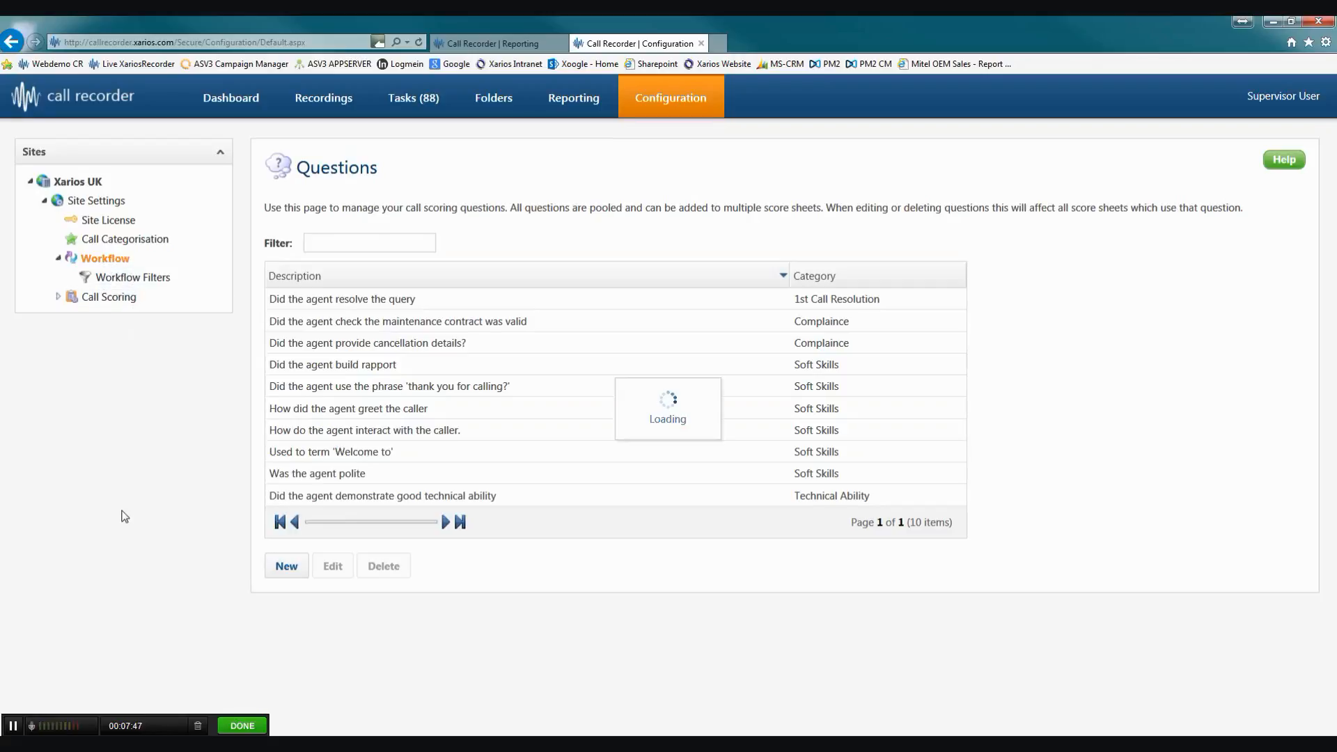
click(369, 374)
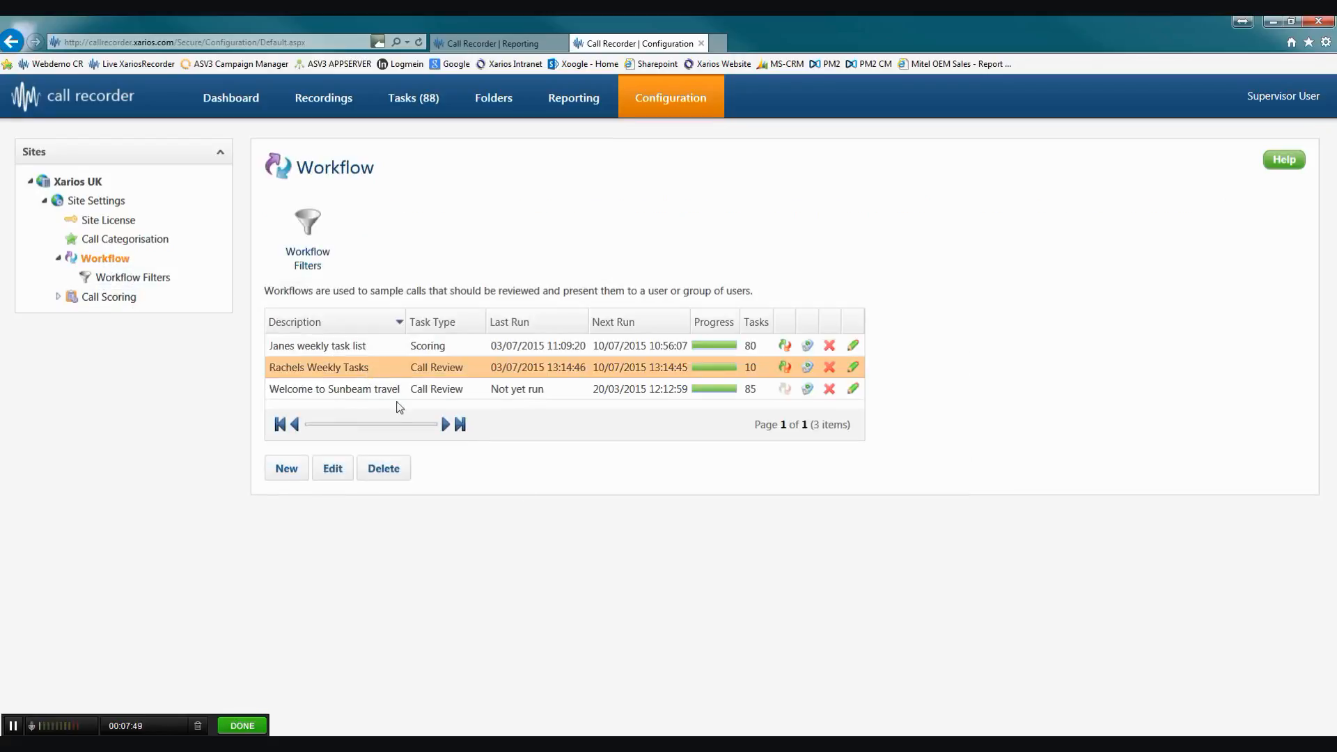
click(852, 367)
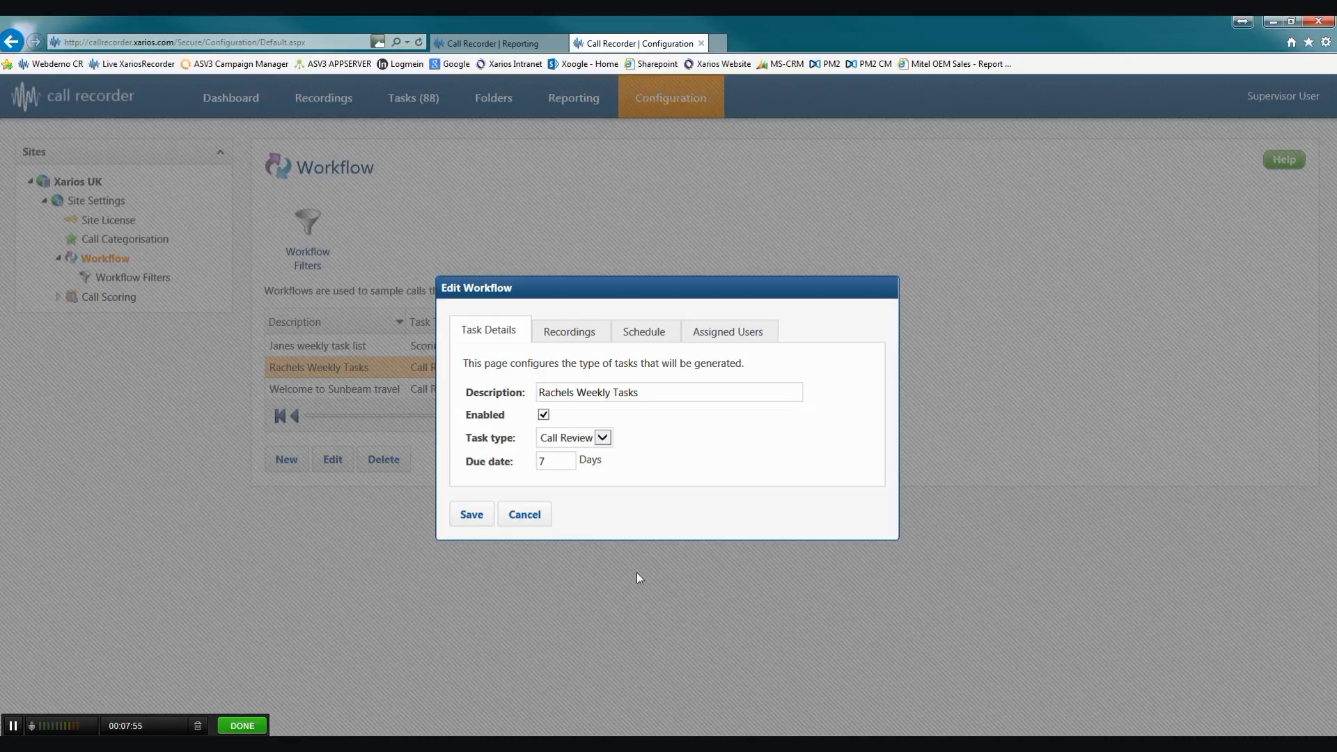
Examine the workflow's recordings, schedule and assigned users in Engineering and Support Team, and close it without saving.
click(585, 337)
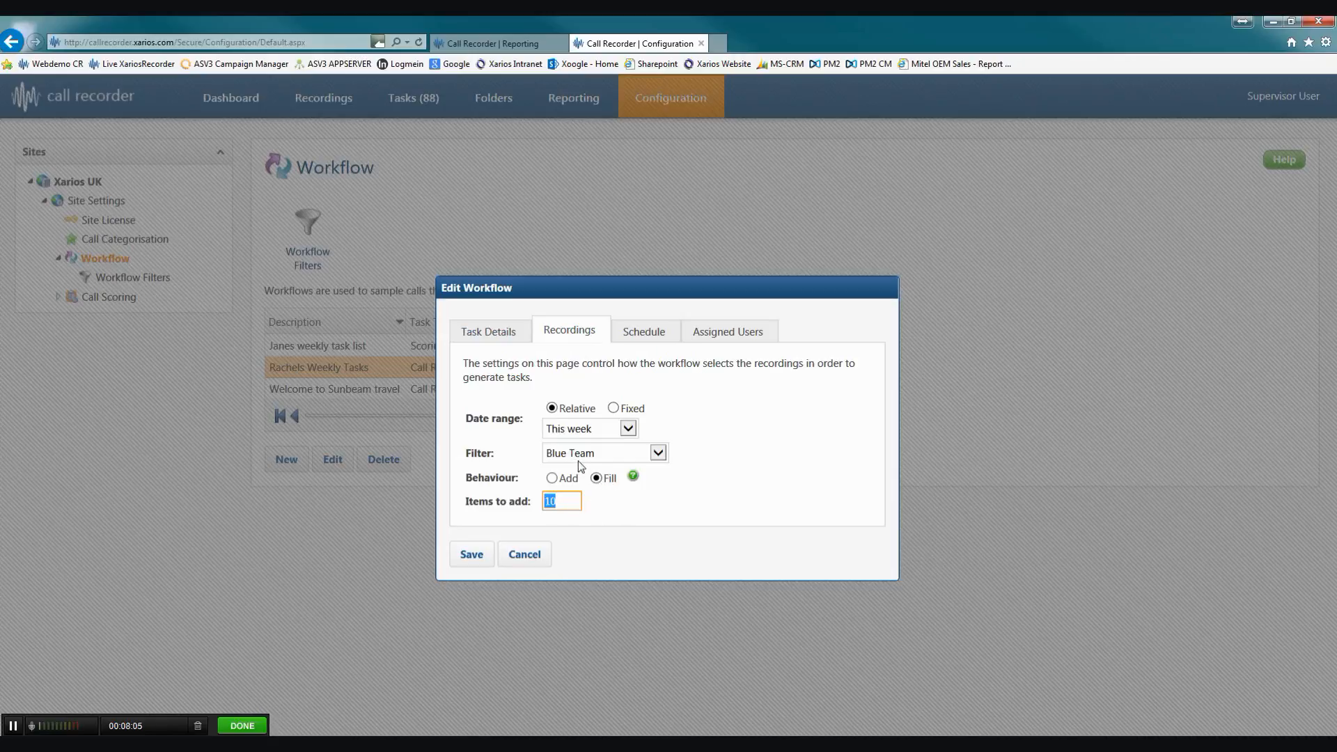
click(642, 335)
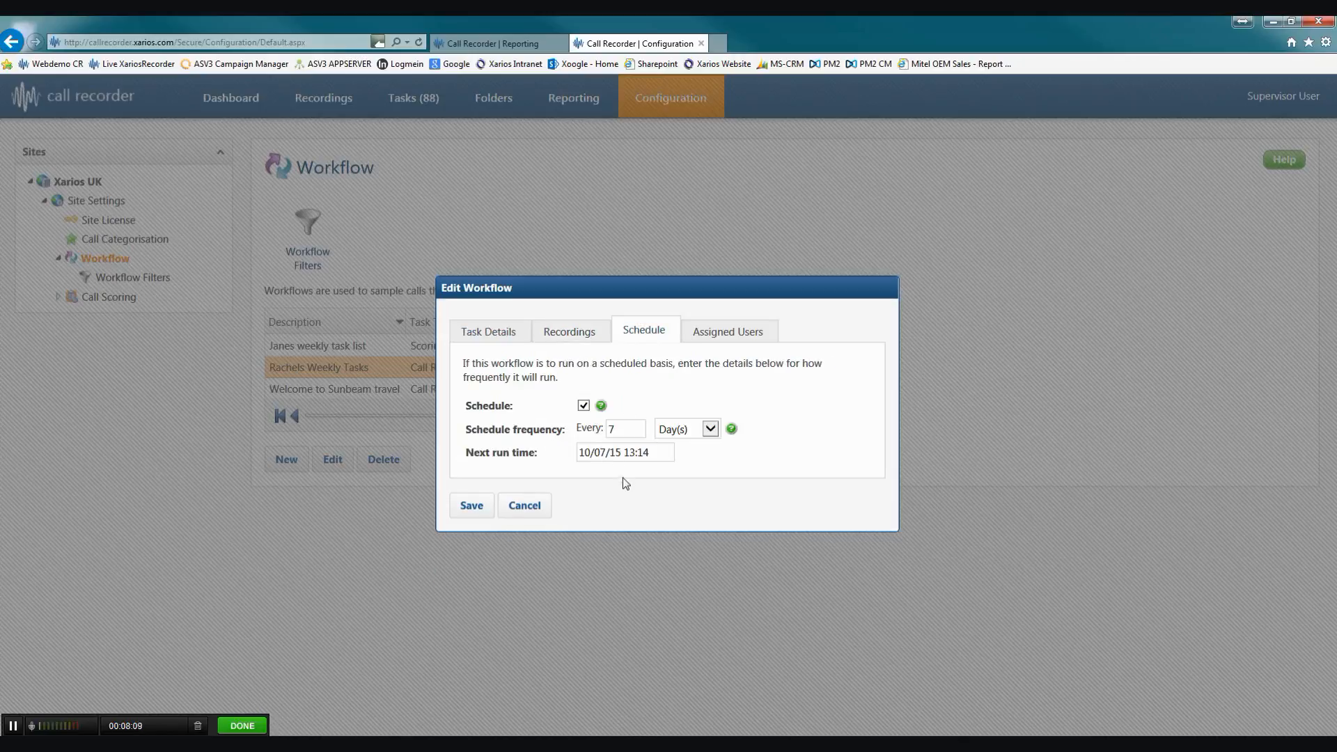
click(728, 332)
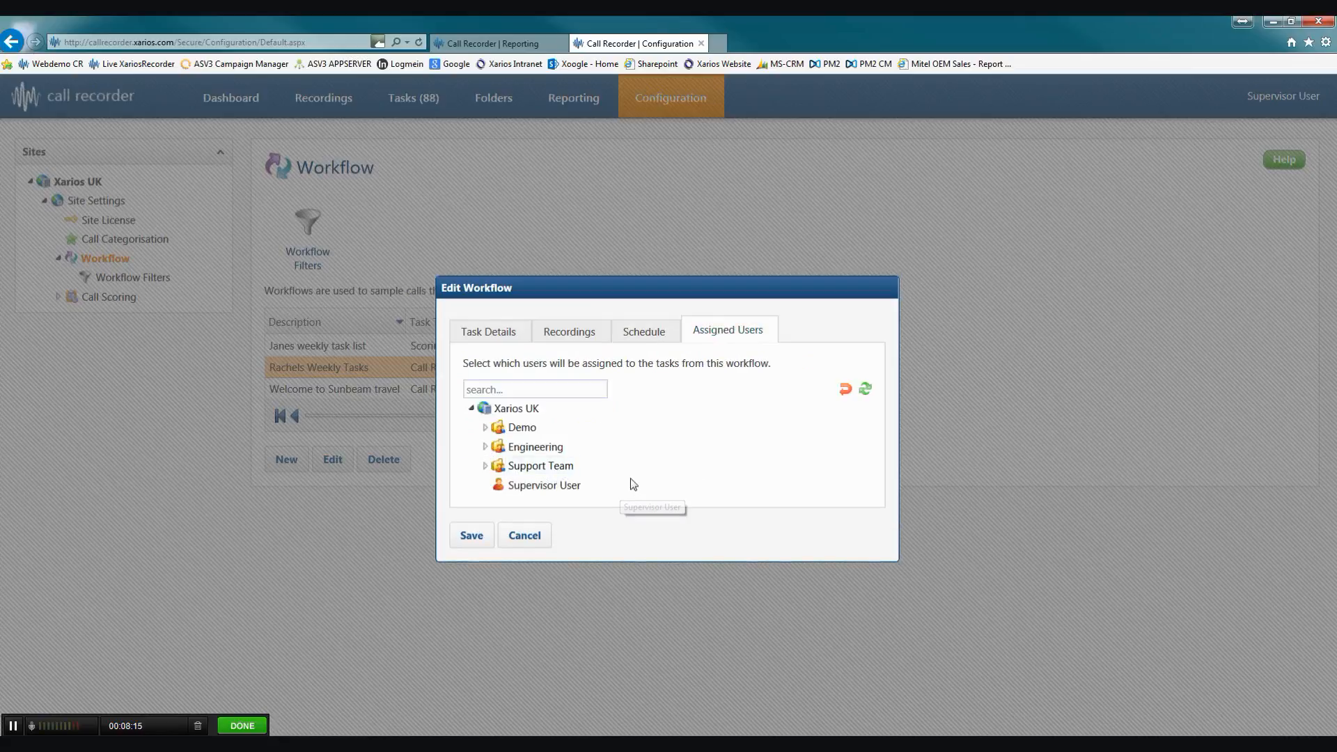
click(485, 446)
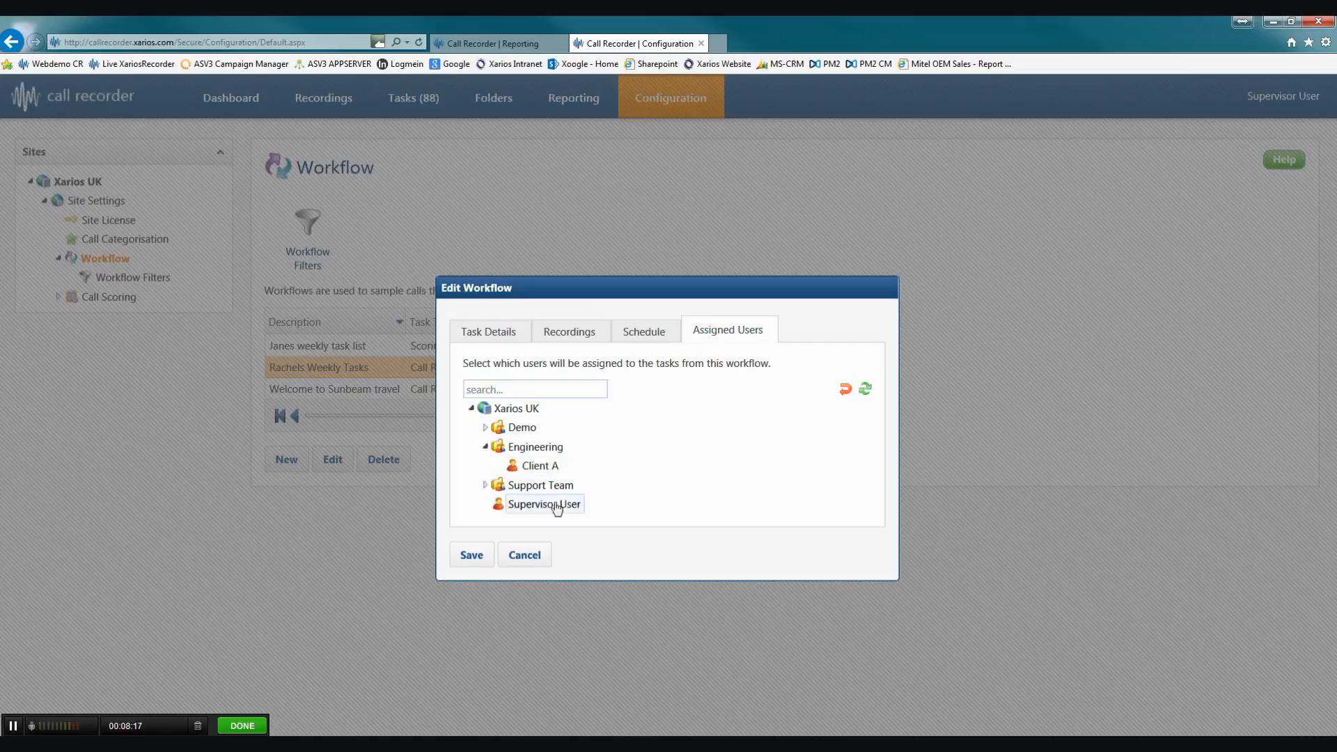
click(486, 485)
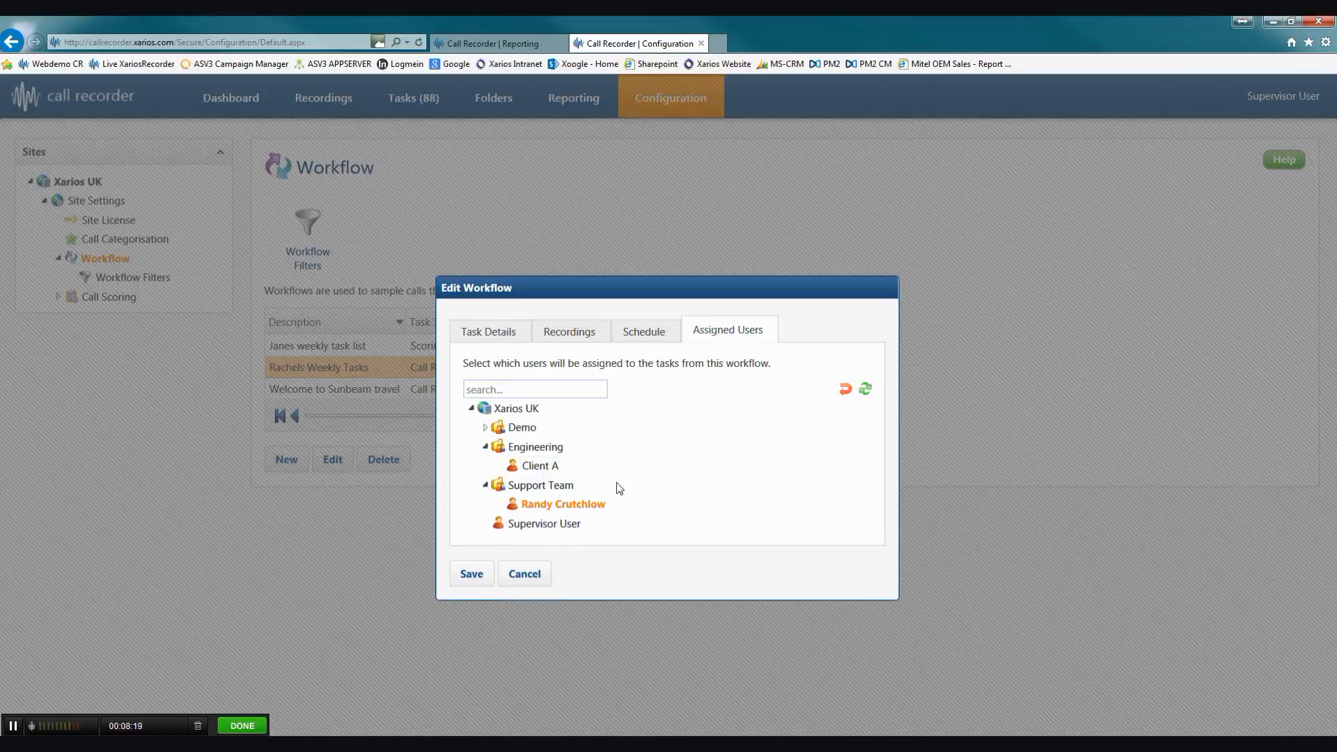
click(524, 574)
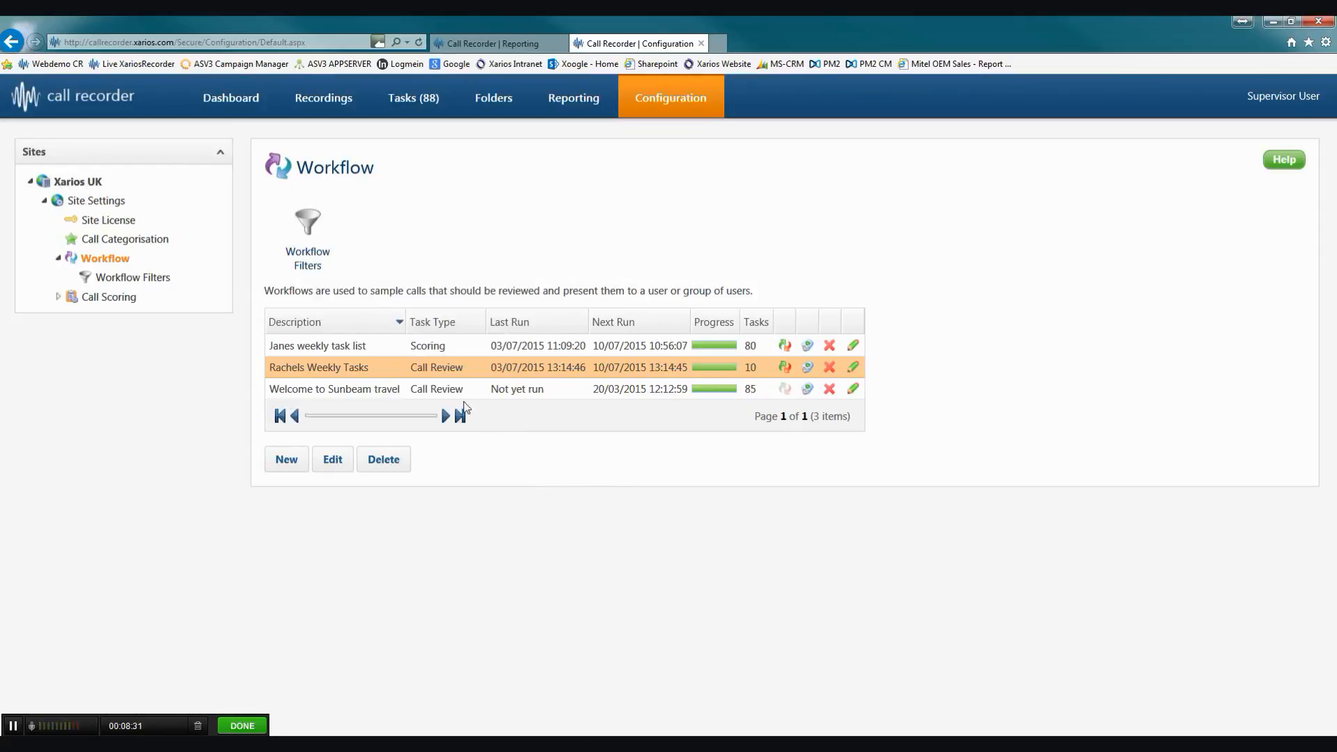
Open the list of outstanding review tasks.
click(411, 98)
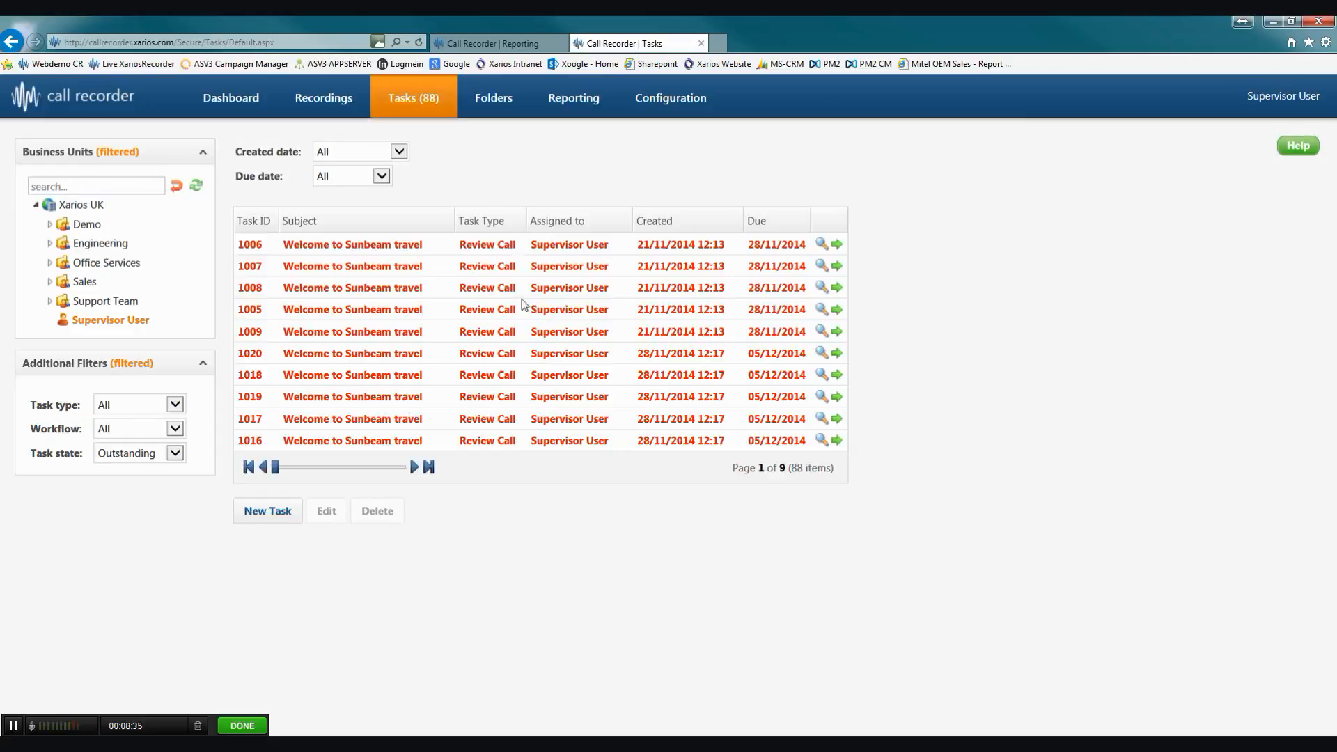